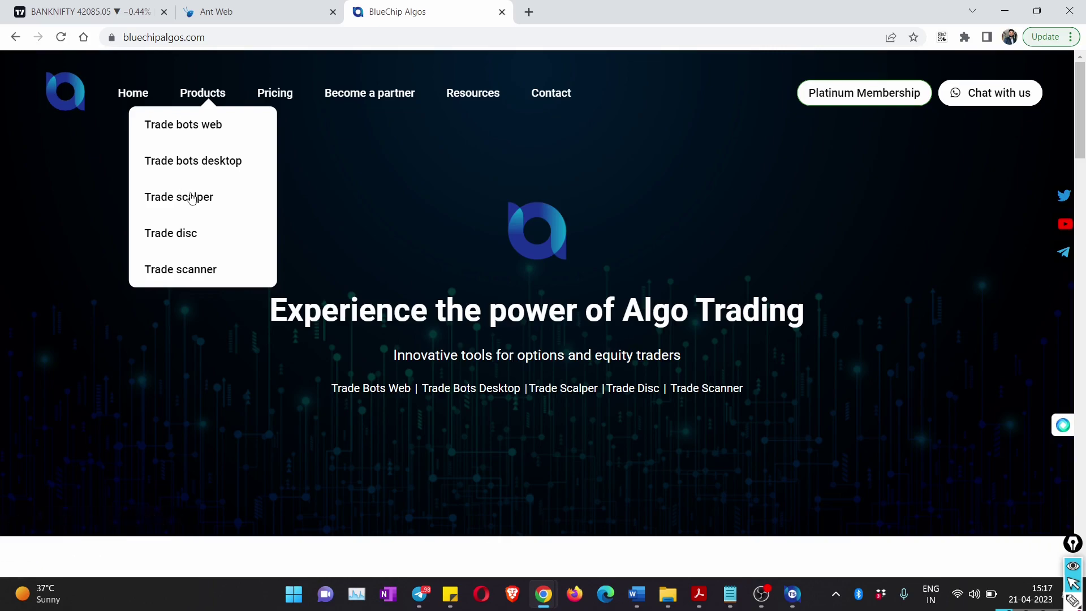
Open the Trade Scalper product page on BlueChip Algos, then bring up the Trade Scalper app.
{"action": "left_click", "coordinate": [183, 208]}
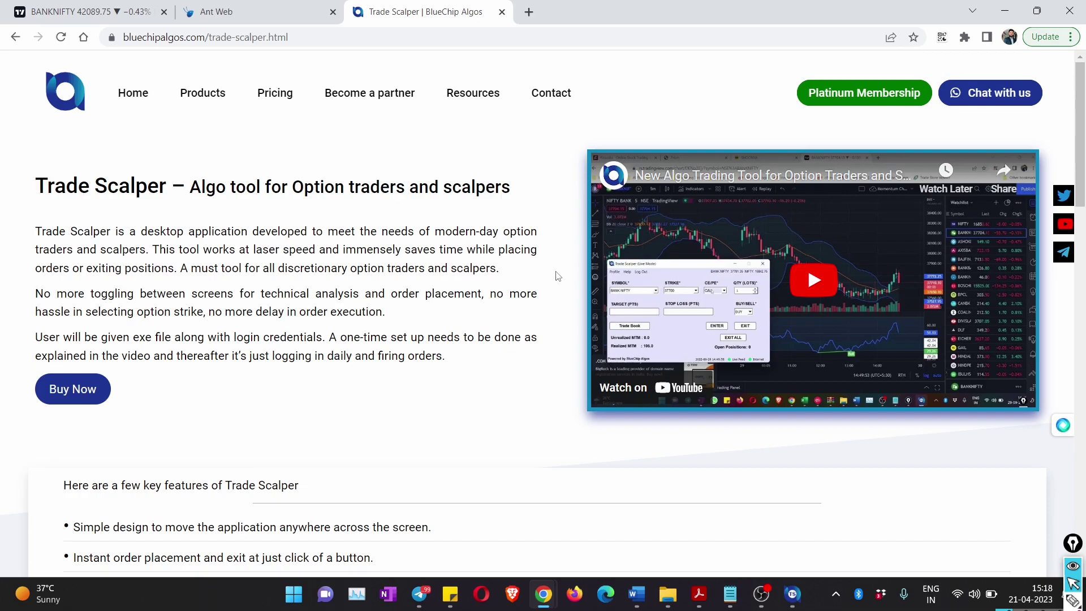
{"action": "left_click", "coordinate": [792, 594]}
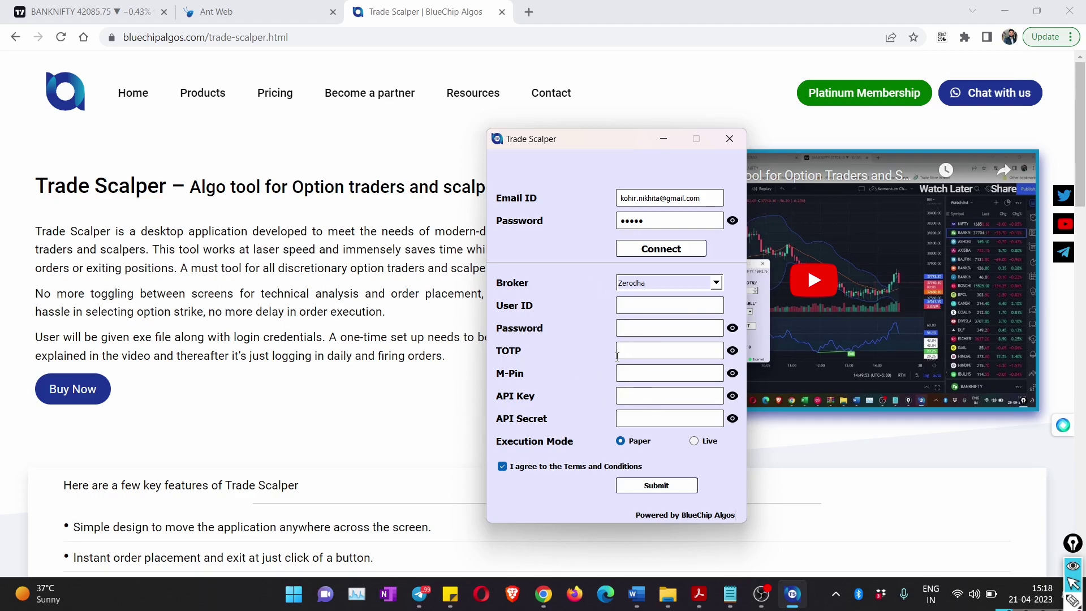
Choose AliceBlue as the broker so its saved credentials and Live mode fill in.
{"action": "left_click", "coordinate": [648, 286]}
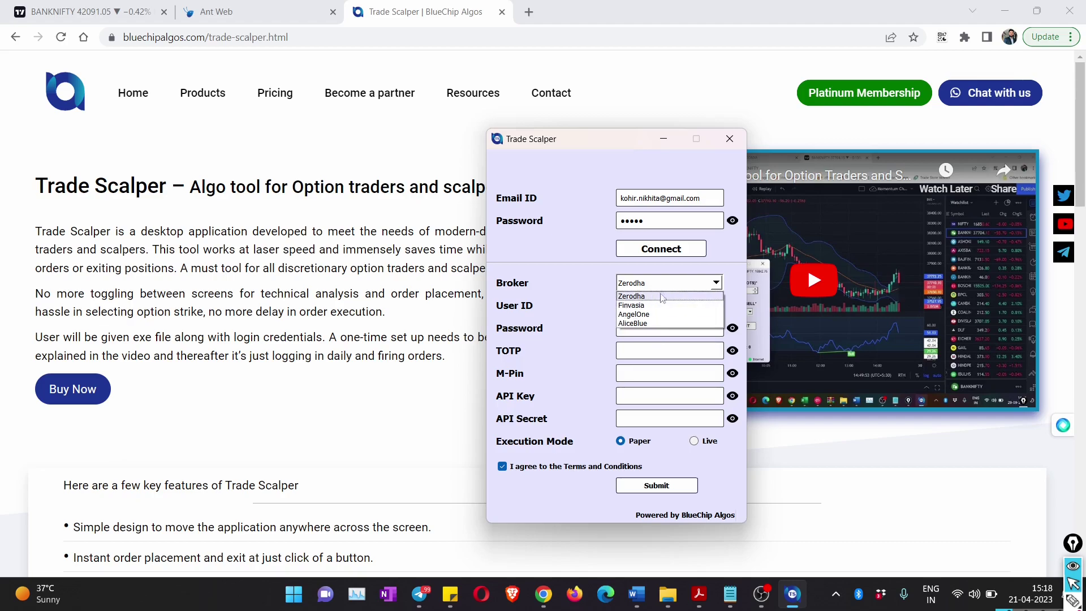
{"action": "left_click", "coordinate": [664, 326]}
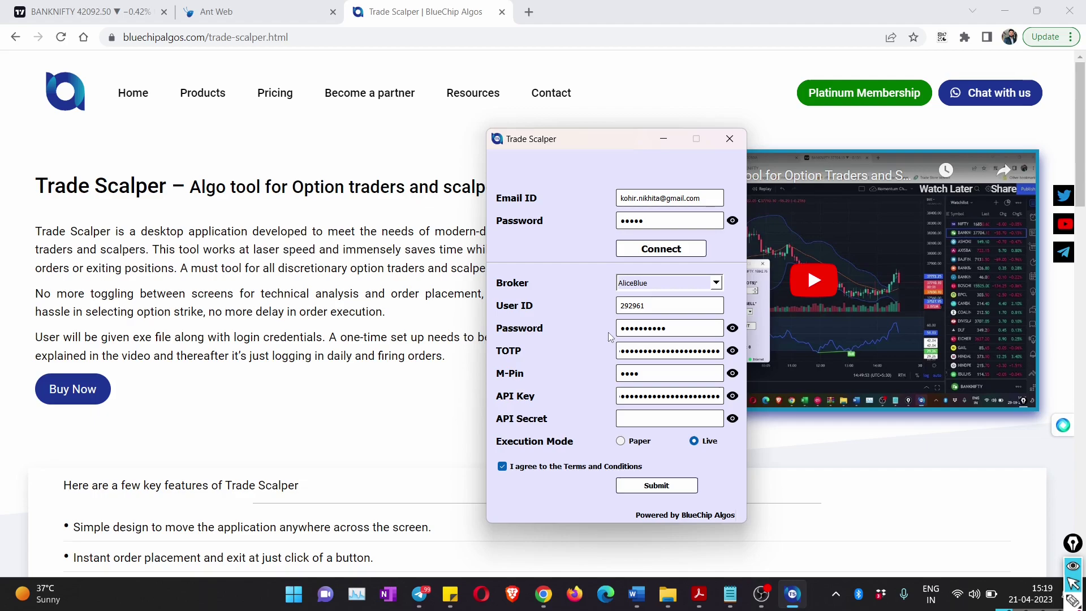
{"action": "mouse_move", "coordinate": [202, 93]}
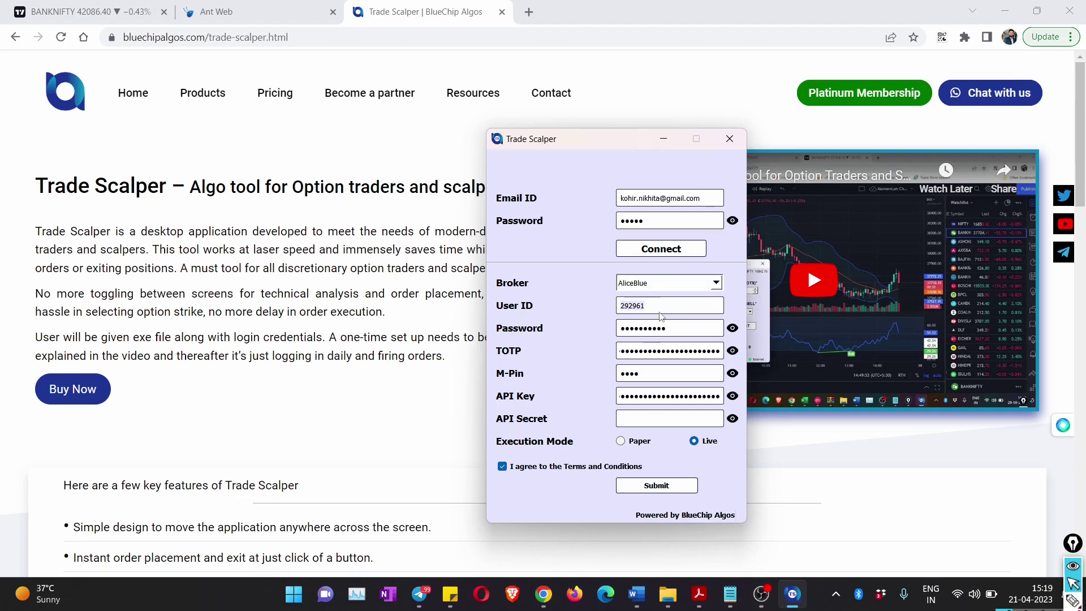
Inspect the saved AliceBlue user ID and password, then switch to the Ant Web sign-in page.
{"action": "double_click", "coordinate": [637, 311]}
{"action": "left_click", "coordinate": [660, 311]}
{"action": "left_click_drag", "start_coordinate": [687, 328], "coordinate": [633, 316]}
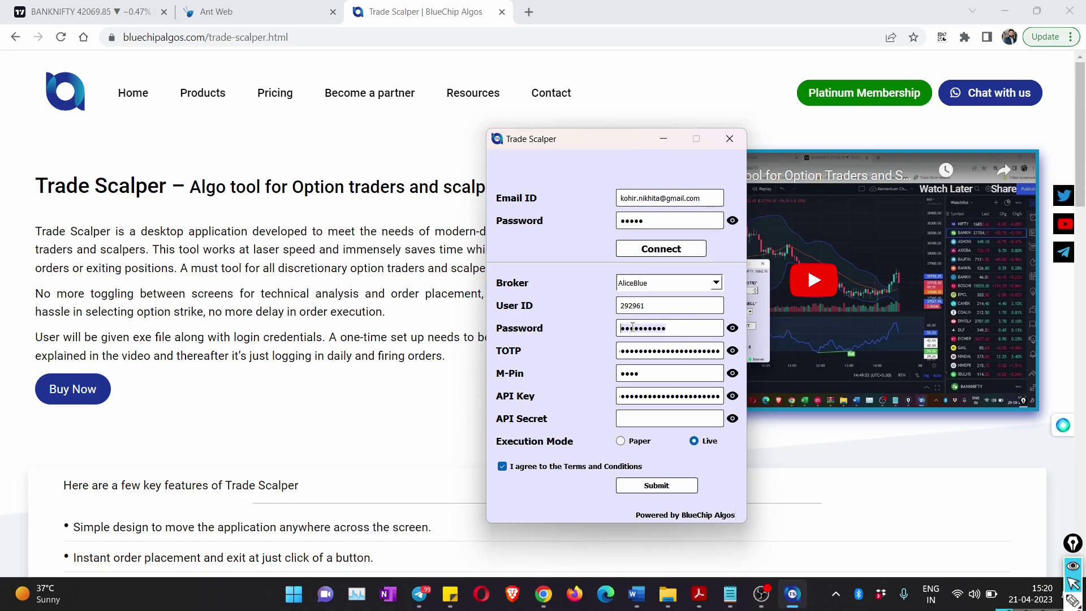
{"action": "left_click", "coordinate": [234, 5]}
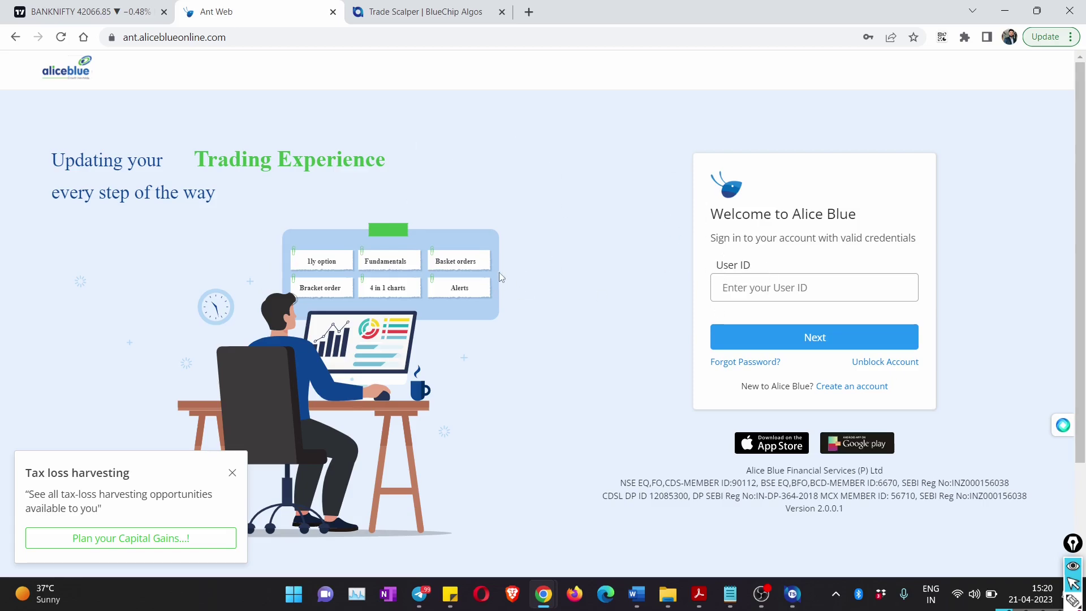
Check the saved M-Pin in Trade Scalper, then submit the account's user ID on Ant Web.
{"action": "key", "text": "alt+Tab"}
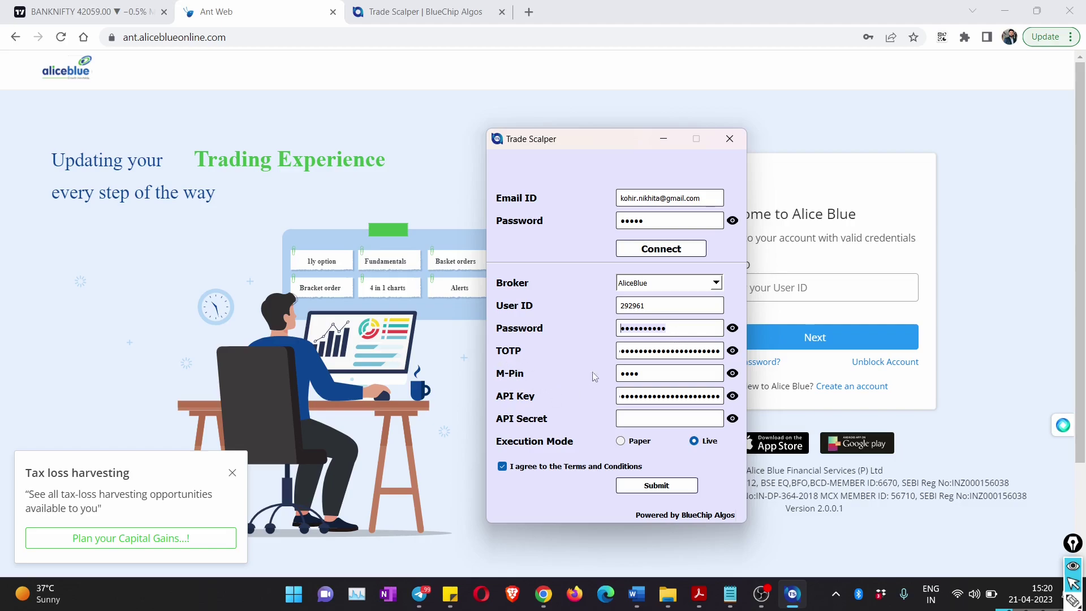
{"action": "double_click", "coordinate": [654, 373]}
{"action": "left_click", "coordinate": [825, 263]}
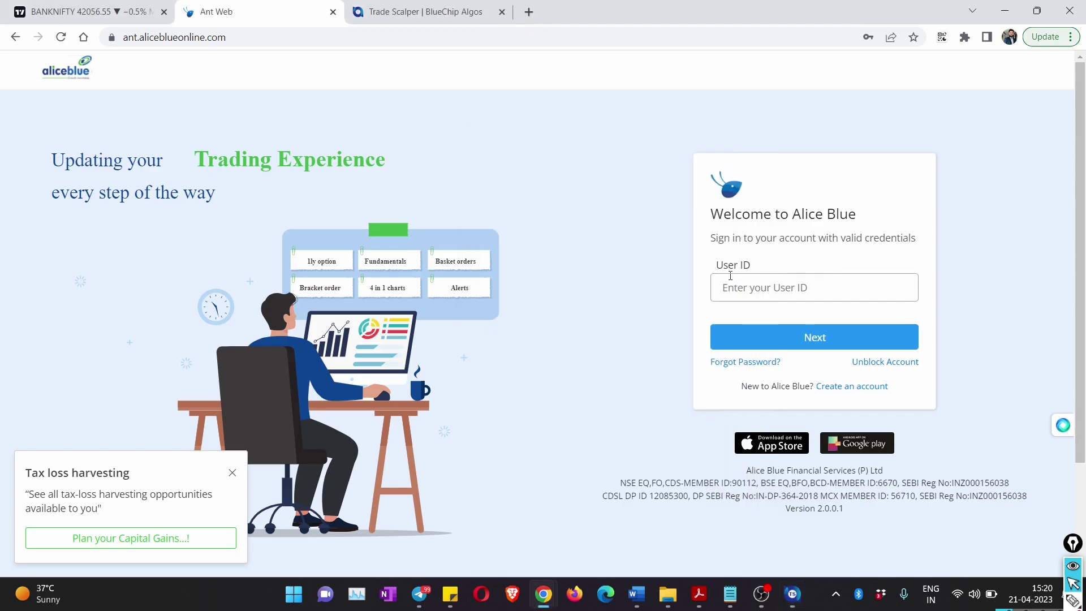
{"action": "key", "text": "Return"}
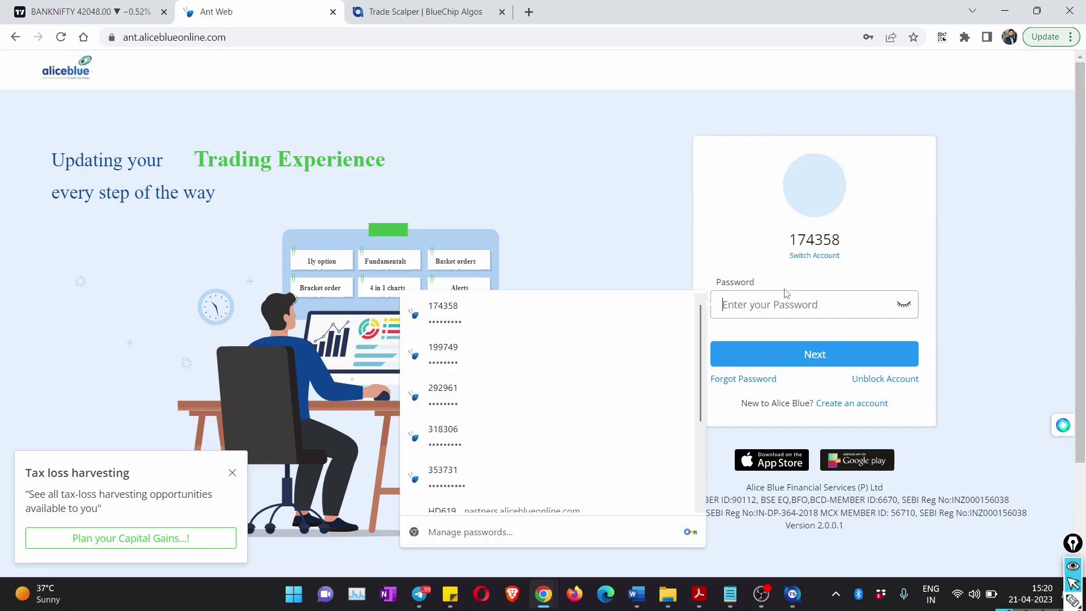
Enter the account password and year of birth, then return to Trade Scalper.
{"action": "left_click", "coordinate": [711, 245]}
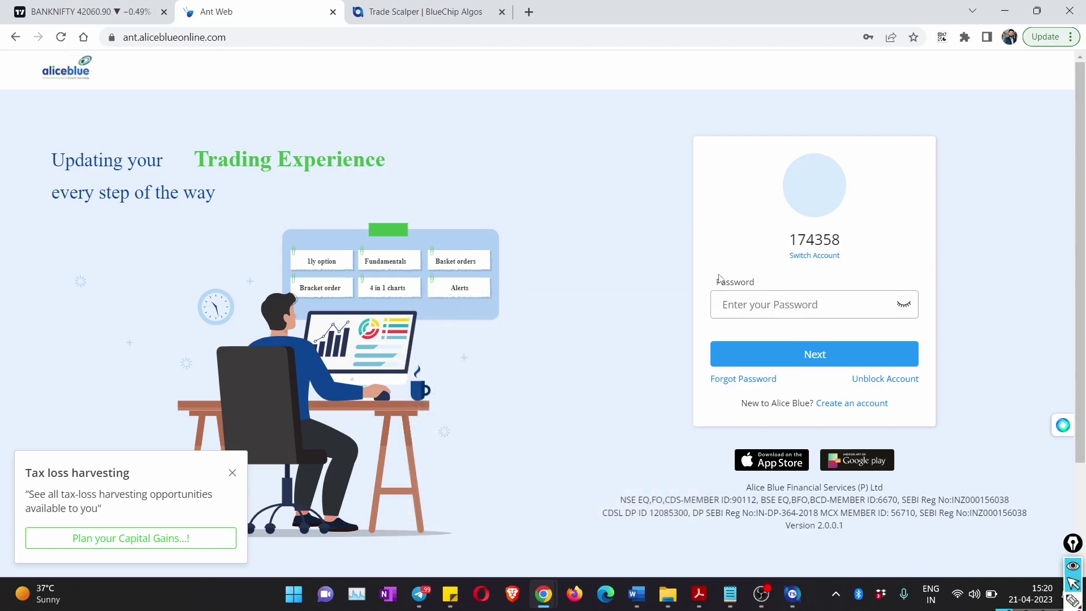
{"action": "left_click", "coordinate": [758, 303]}
{"action": "type", "text": "*********"}
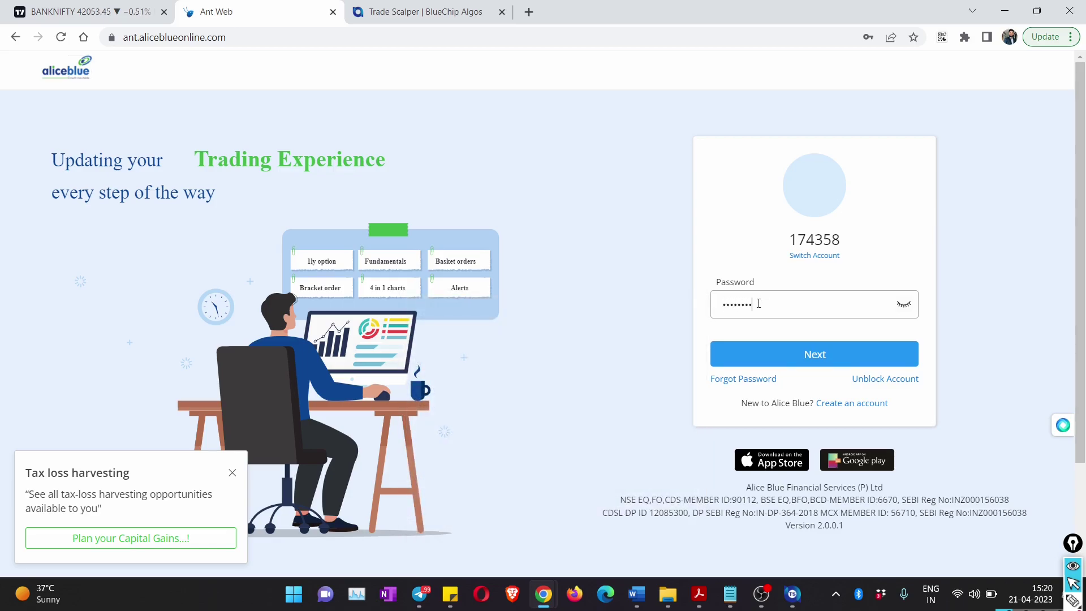
{"action": "left_click", "coordinate": [795, 356]}
{"action": "type", "text": "****"}
{"action": "key", "text": "alt+Tab"}
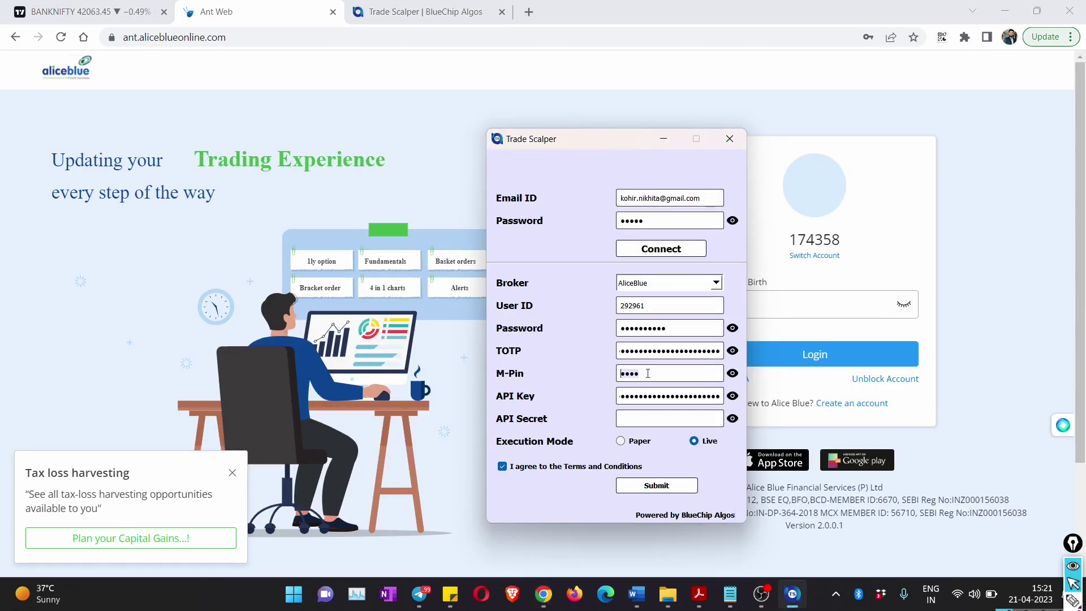
Submit the birth year on Ant Web to reach the 6-digit TOTP prompt.
{"action": "key", "text": "alt+Tab"}
{"action": "left_click", "coordinate": [812, 355]}
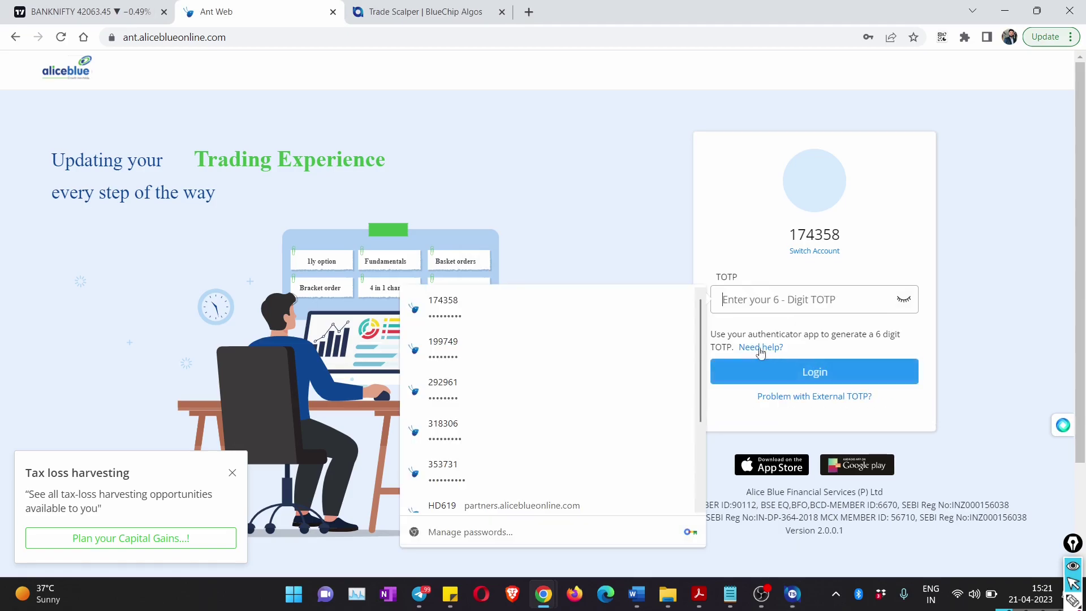
{"action": "left_click", "coordinate": [697, 233]}
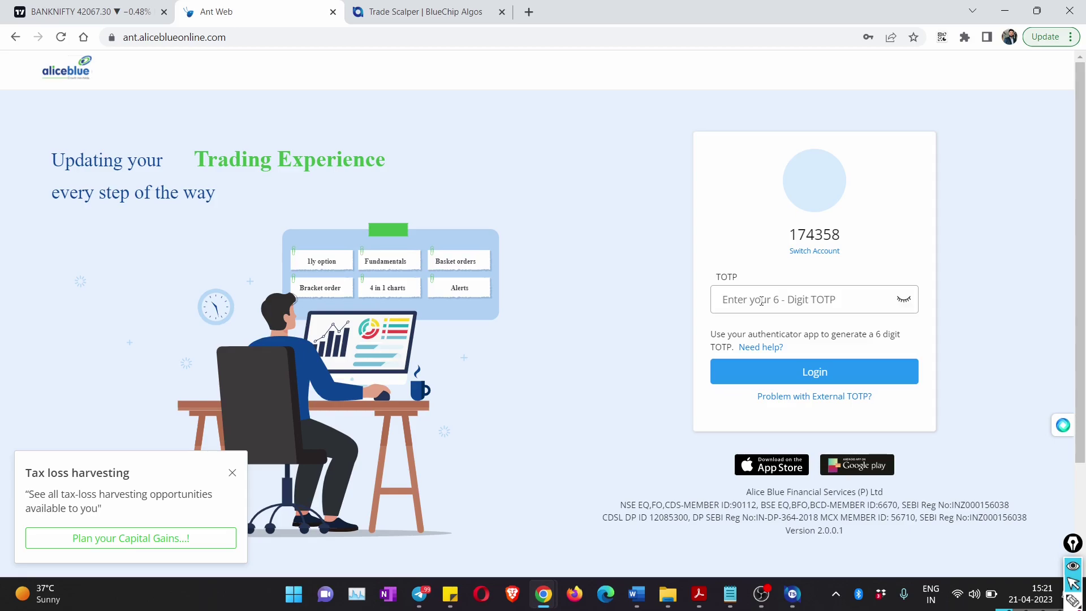
{"action": "key", "text": "alt+Tab"}
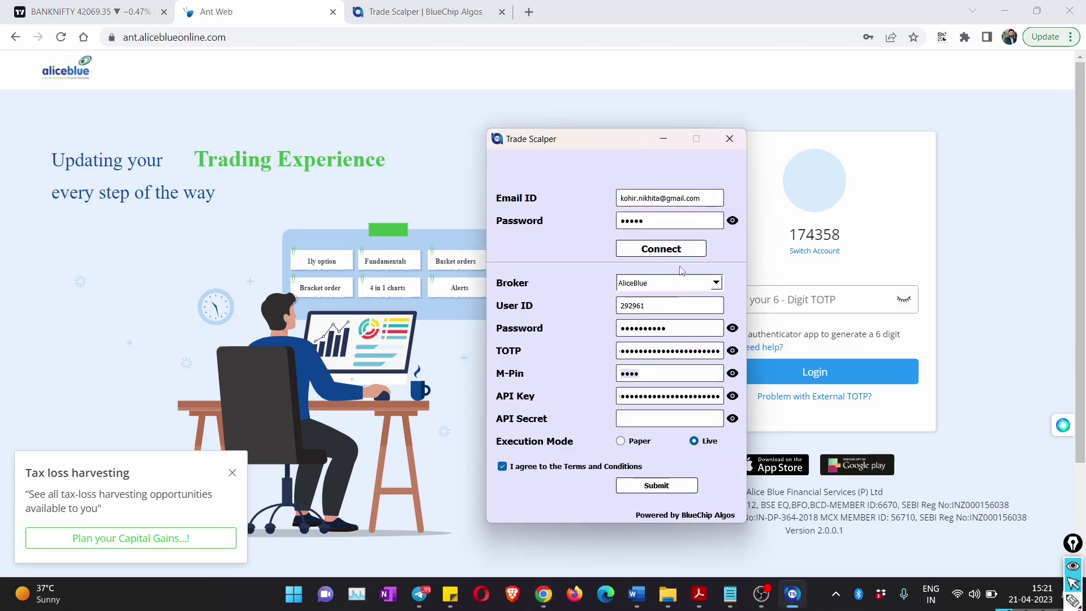
Inspect the stored TOTP secret key in Trade Scalper, briefly revealing and re-masking it.
{"action": "double_click", "coordinate": [656, 352]}
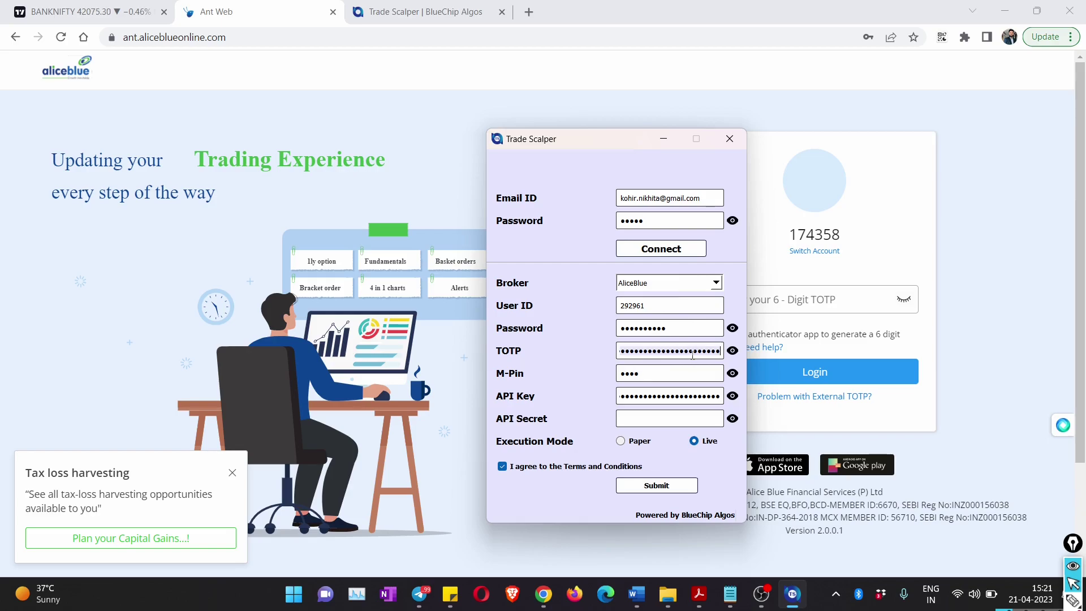
{"action": "left_click", "coordinate": [732, 351]}
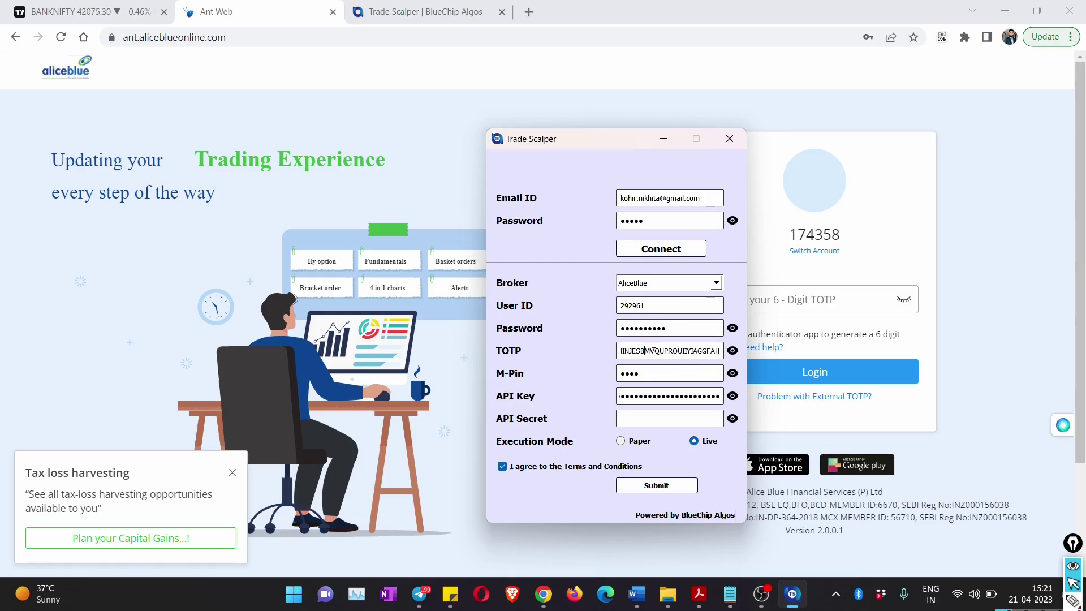
{"action": "left_click", "coordinate": [732, 352]}
{"action": "double_click", "coordinate": [667, 355]}
{"action": "left_click", "coordinate": [676, 354]}
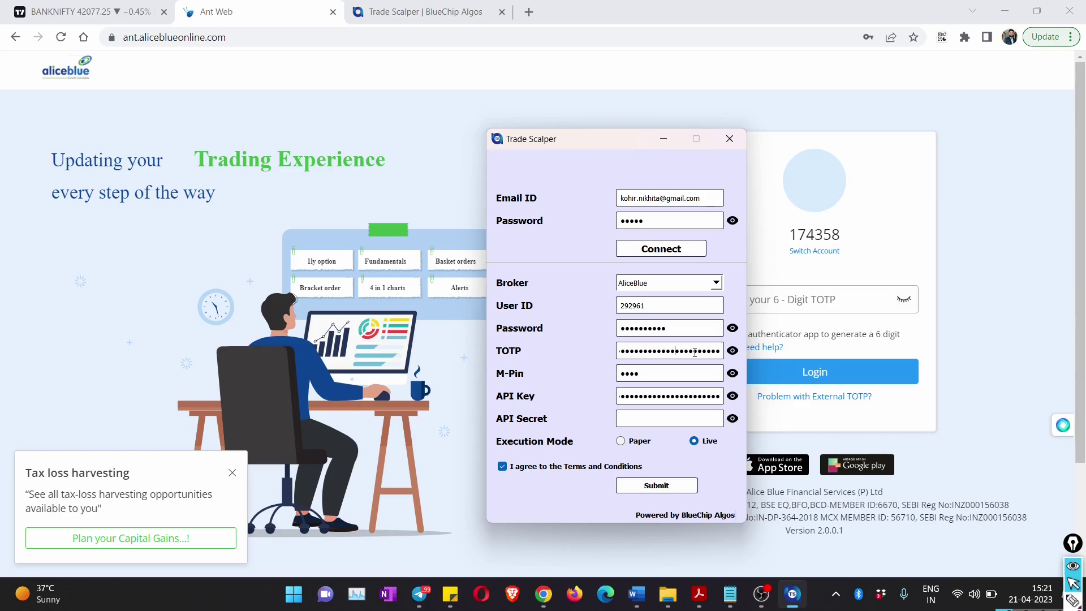
{"action": "left_click_drag", "start_coordinate": [694, 353], "coordinate": [634, 360]}
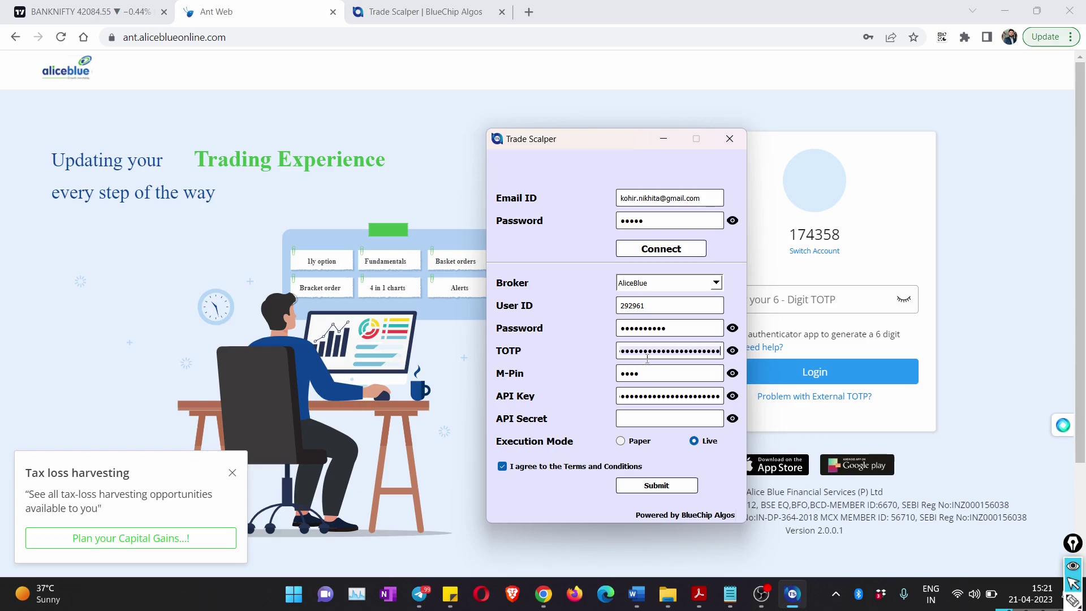
{"action": "left_click", "coordinate": [667, 356]}
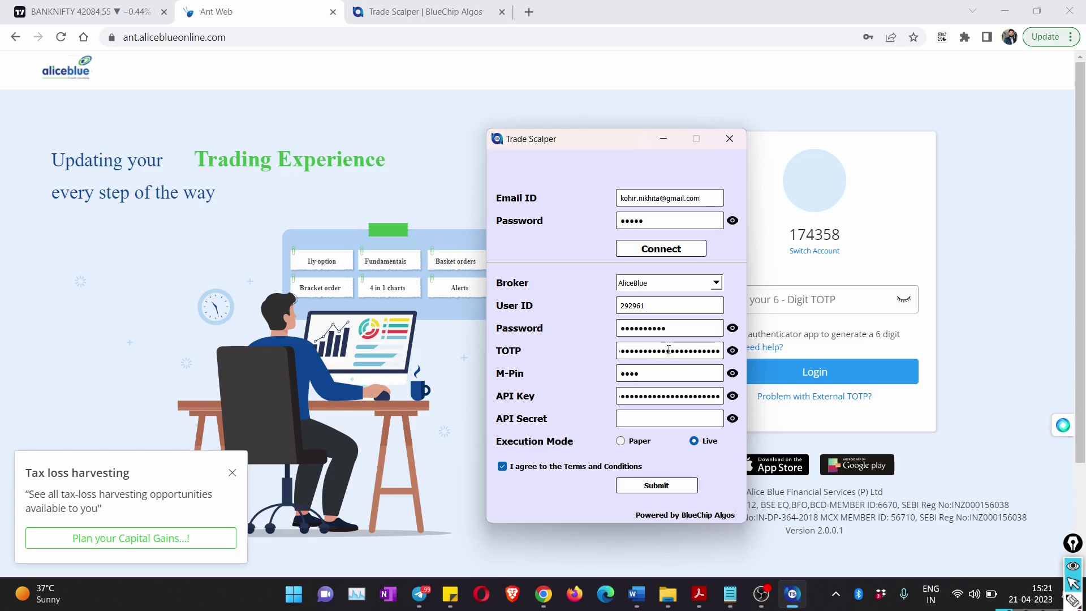
{"action": "double_click", "coordinate": [667, 354]}
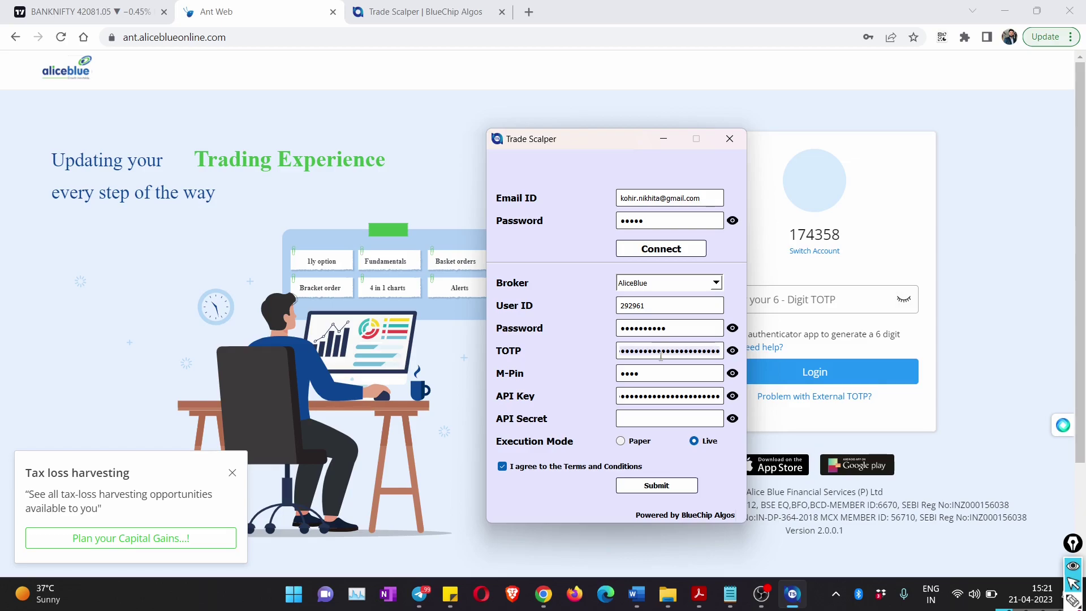
{"action": "left_click", "coordinate": [669, 355]}
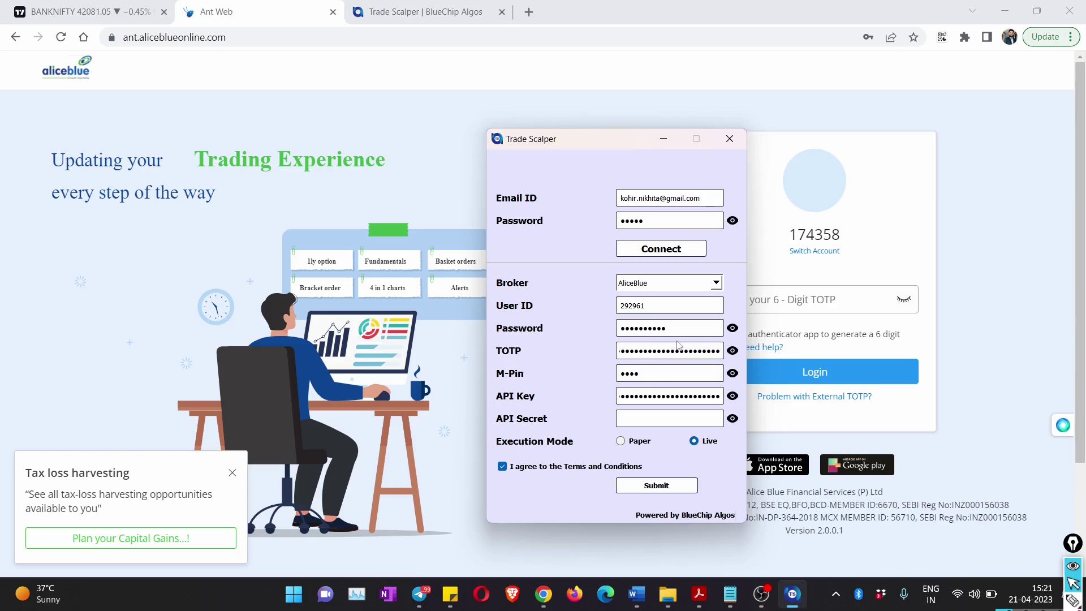
{"action": "double_click", "coordinate": [657, 351]}
{"action": "left_click", "coordinate": [1009, 318]}
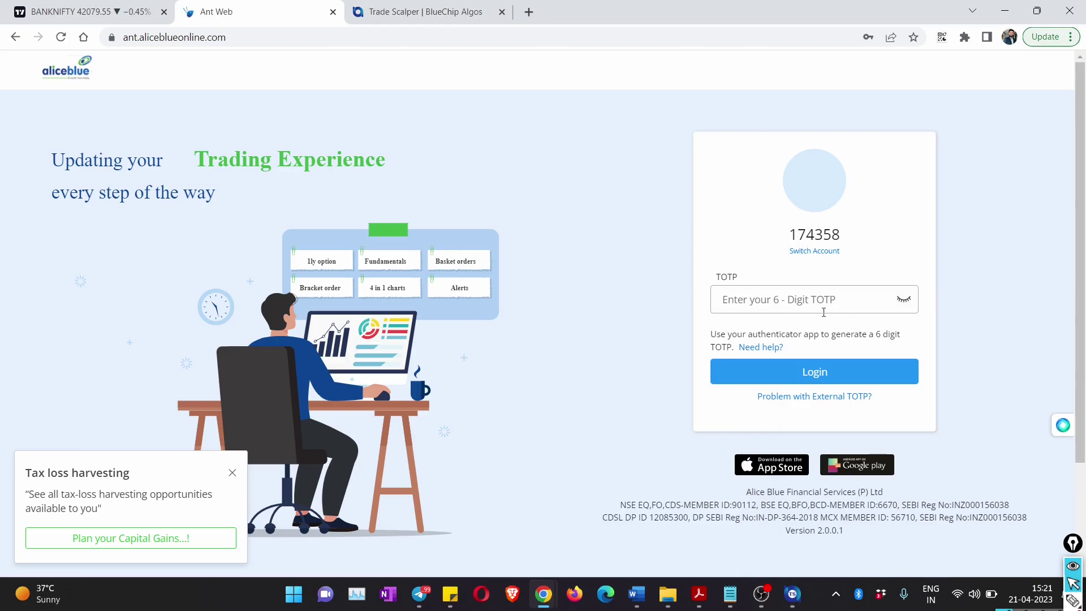
{"action": "key", "text": "alt+Tab"}
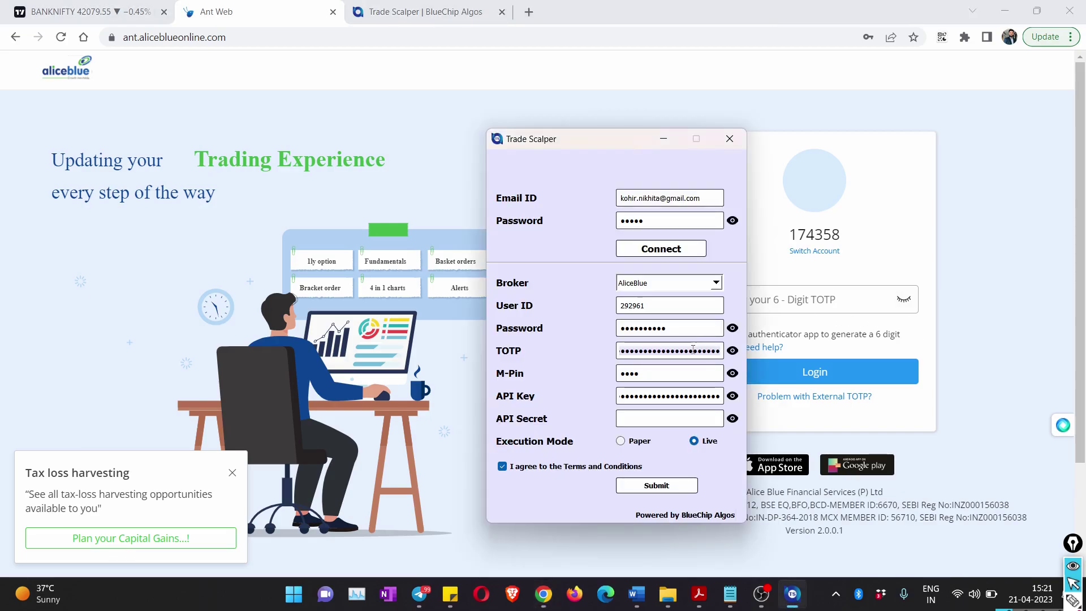
On the Ant Web TOTP card, reveal the Mobile OTP and Reset TOTP options.
{"action": "left_click", "coordinate": [672, 356]}
{"action": "left_click", "coordinate": [897, 328]}
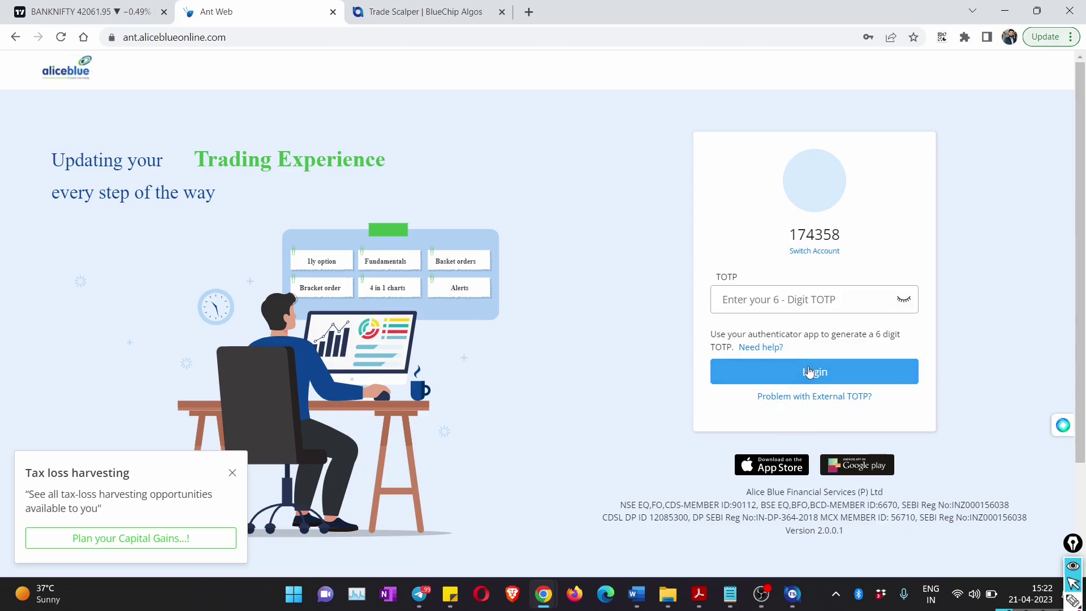
{"action": "left_click", "coordinate": [817, 399]}
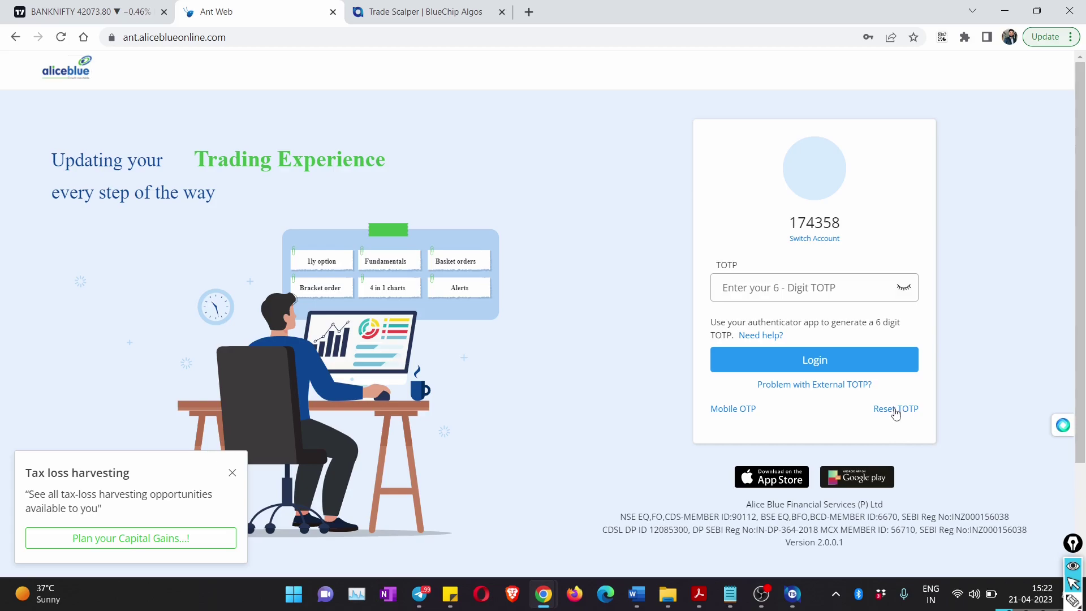
Start a TOTP reset and verify with the mobile OTP to reach the QR-code setup page.
{"action": "left_click", "coordinate": [895, 411]}
{"action": "left_click", "coordinate": [671, 248]}
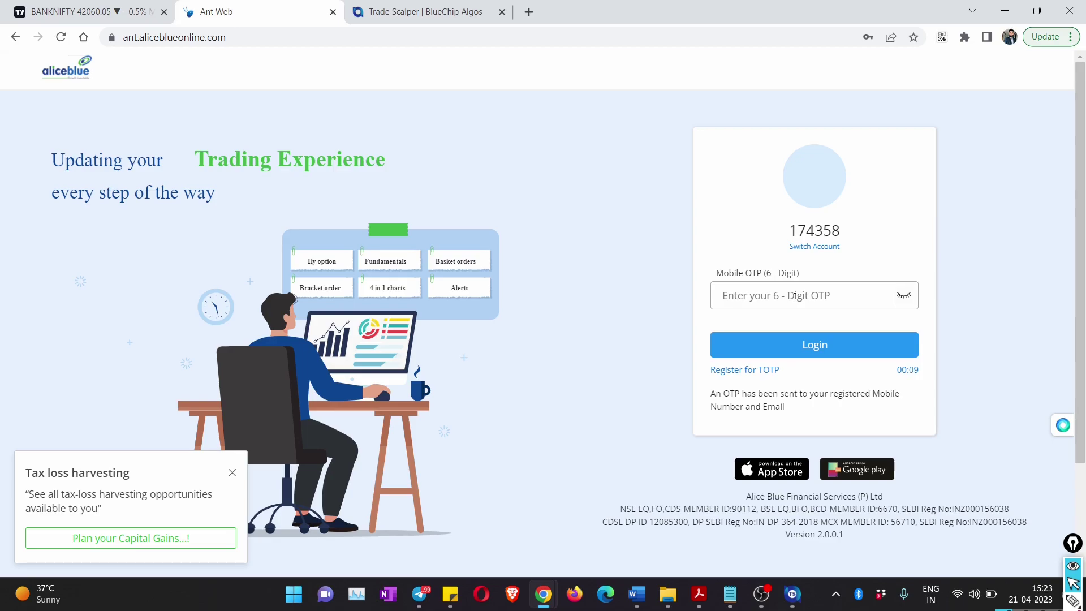
{"action": "left_click", "coordinate": [793, 298]}
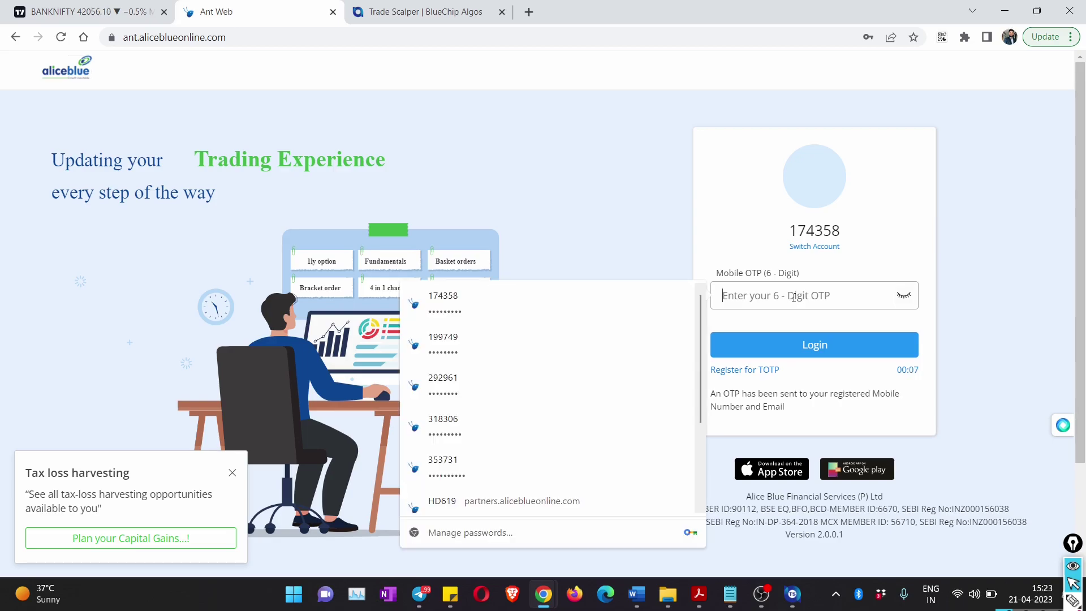
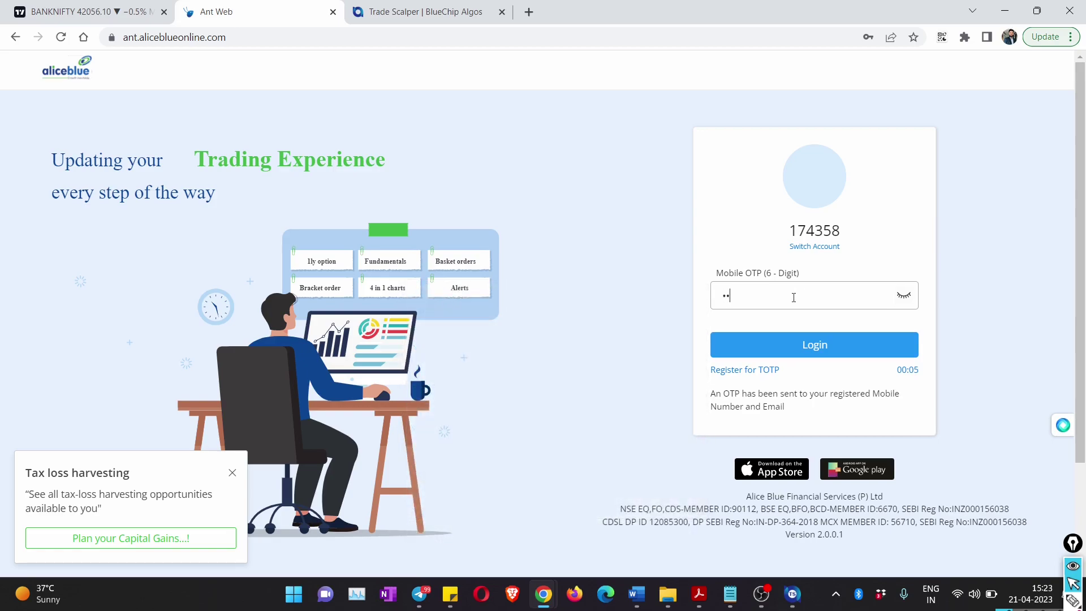
{"action": "left_click", "coordinate": [814, 345]}
{"action": "left_click", "coordinate": [568, 155]}
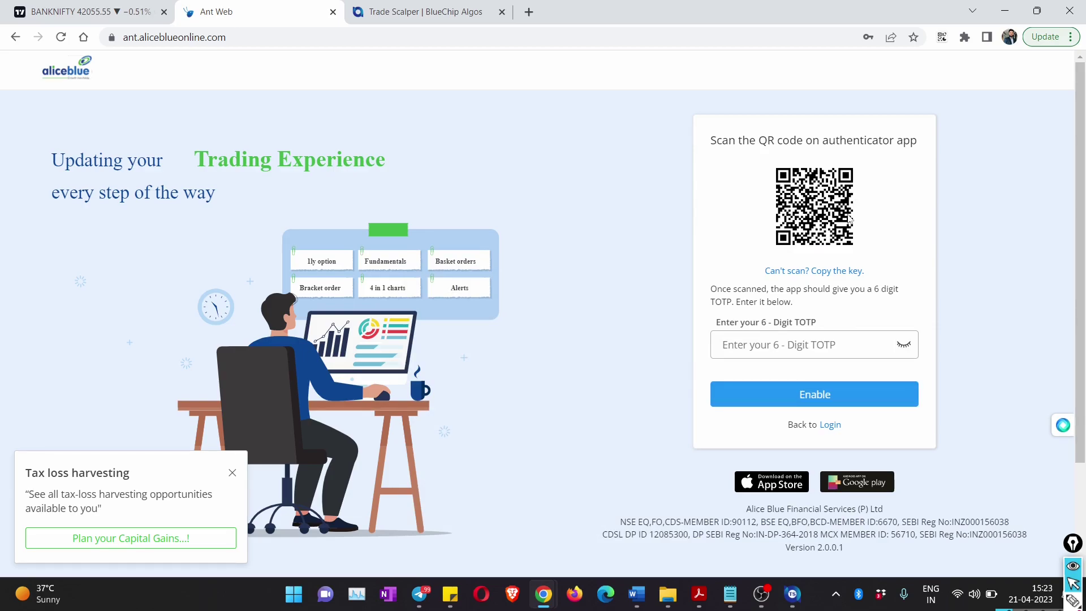
Copy the TOTP setup key from Ant Web into Notepad, then return to Trade Scalper.
{"action": "left_click", "coordinate": [809, 275]}
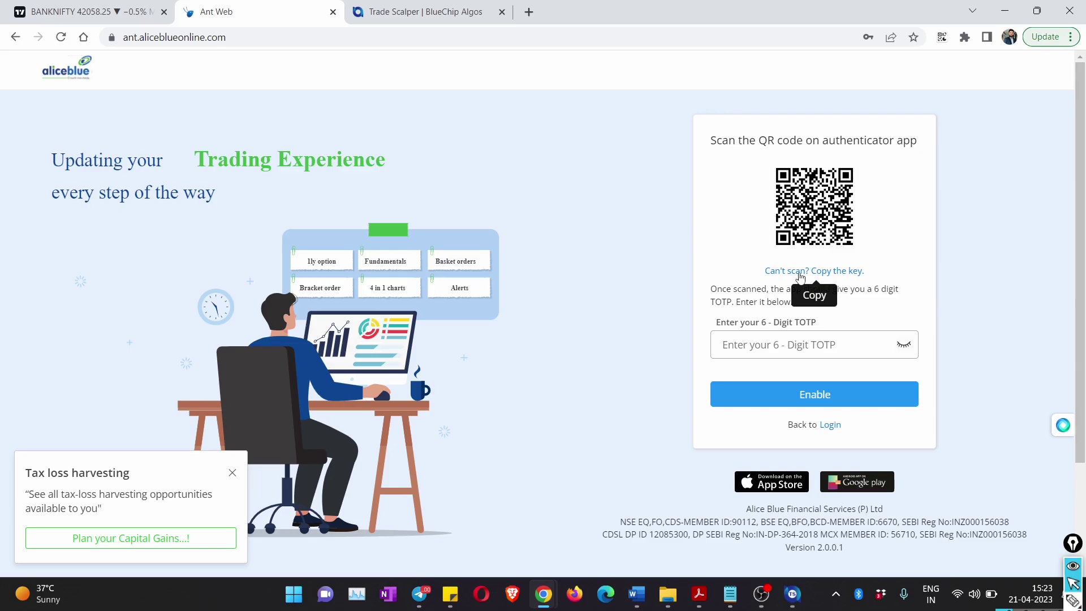
{"action": "key", "text": "alt+Tab"}
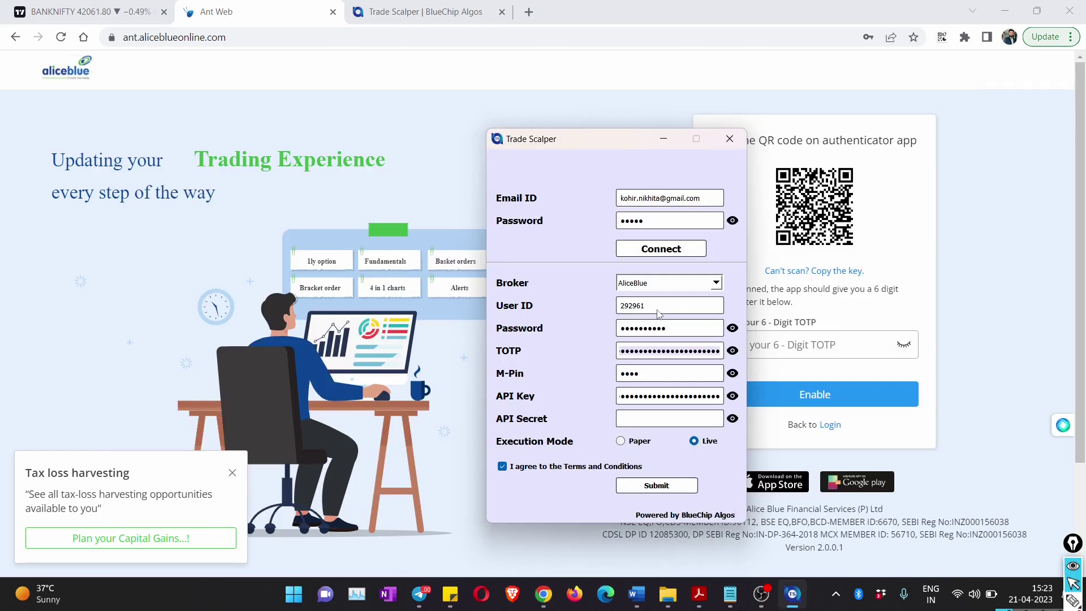
{"action": "key", "text": "super+r"}
{"action": "key", "text": "Escape"}
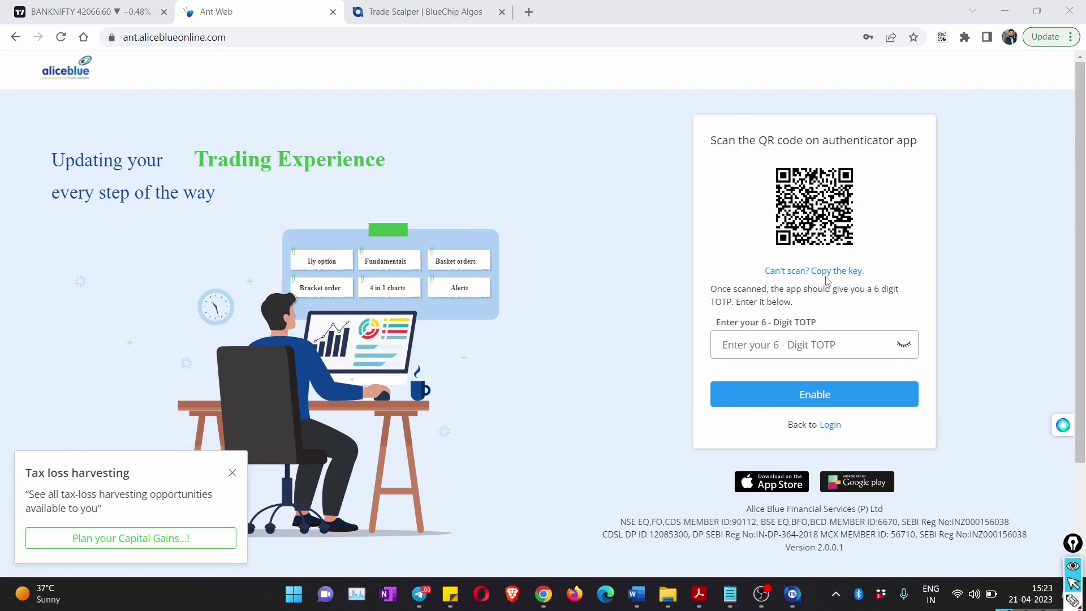
{"action": "key", "text": "ctrl+a"}
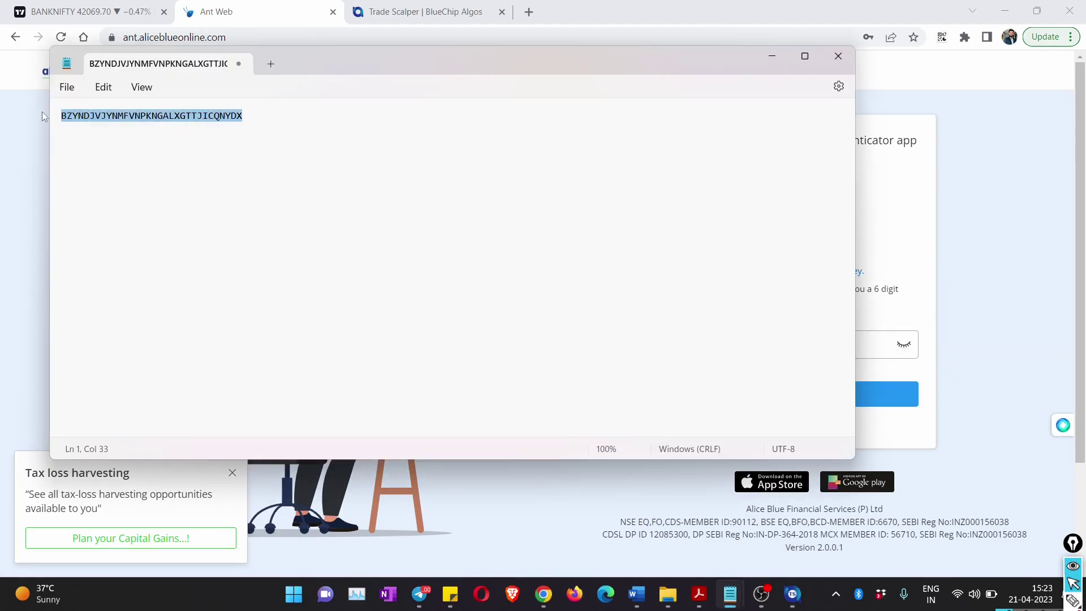
{"action": "left_click", "coordinate": [772, 56]}
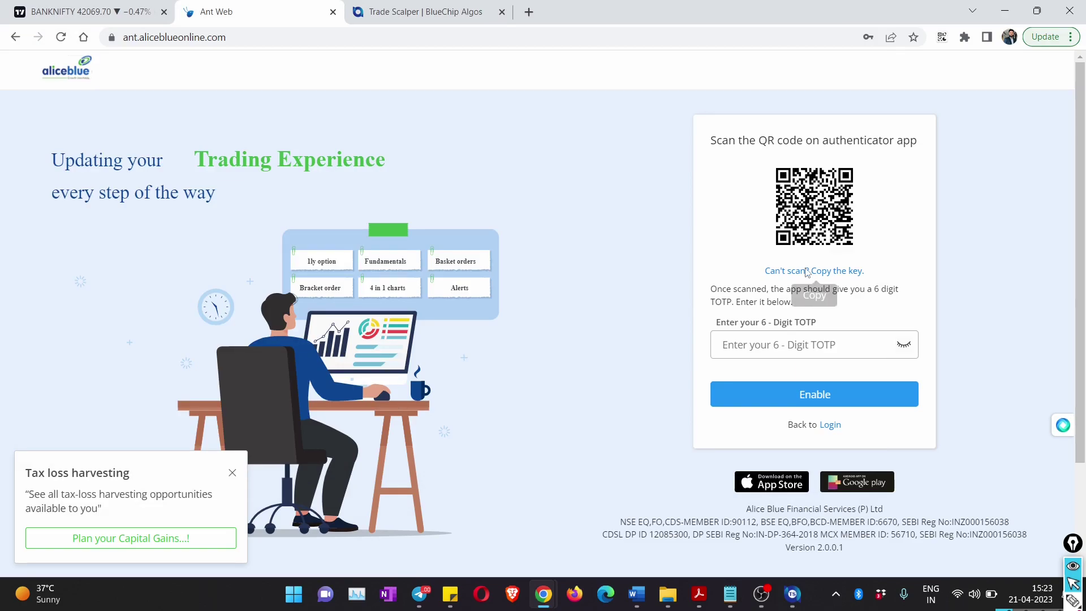
{"action": "key", "text": "alt+Tab"}
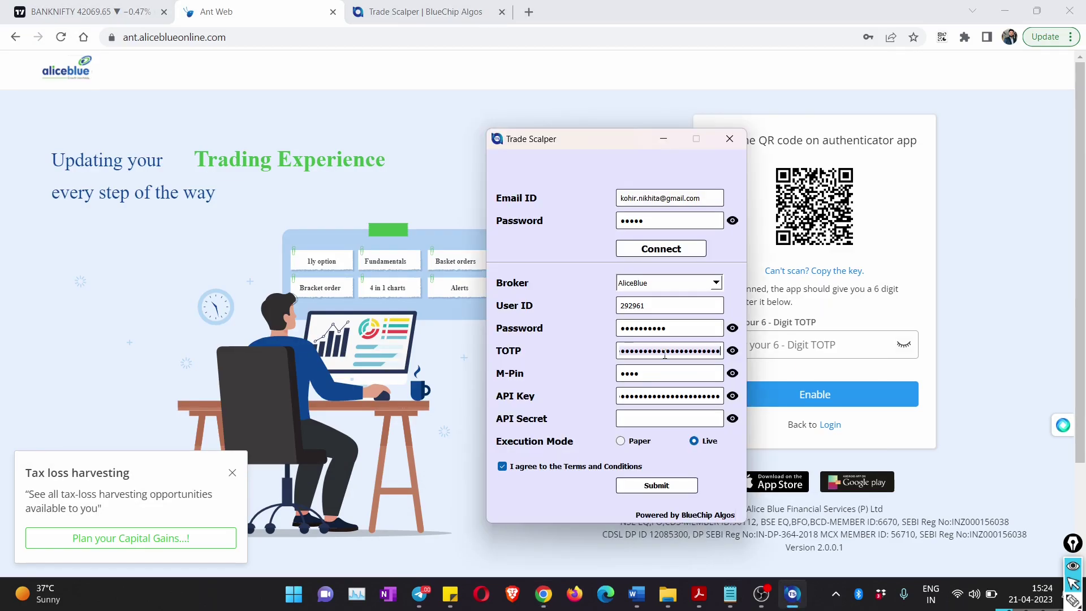
Put the caret in Trade Scalper's TOTP field, then go back to Alice Blue's QR setup page.
{"action": "left_click", "coordinate": [691, 350]}
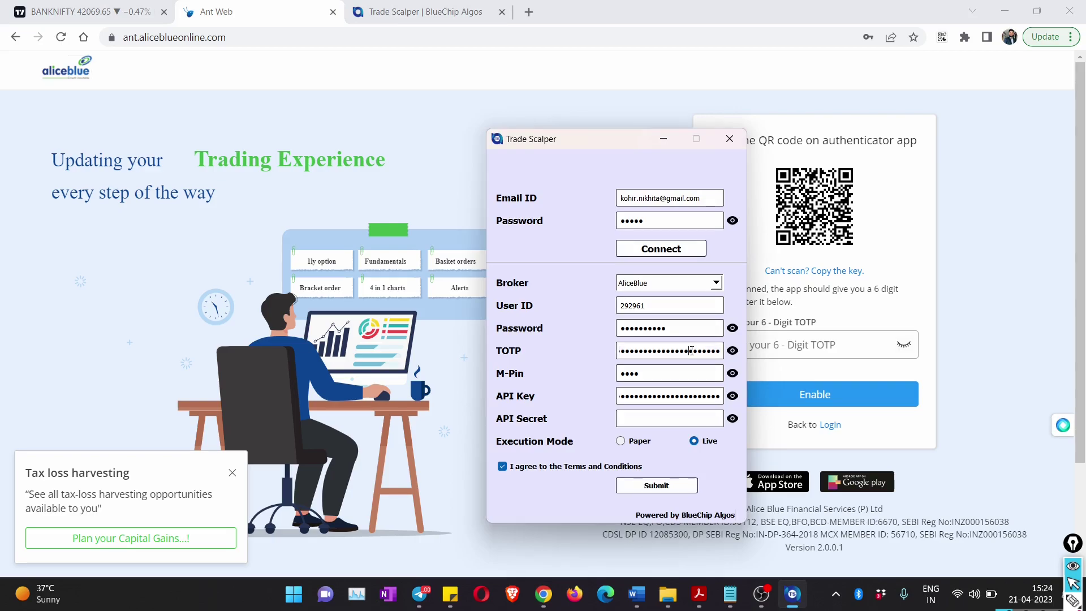
{"action": "key", "text": "alt+Tab"}
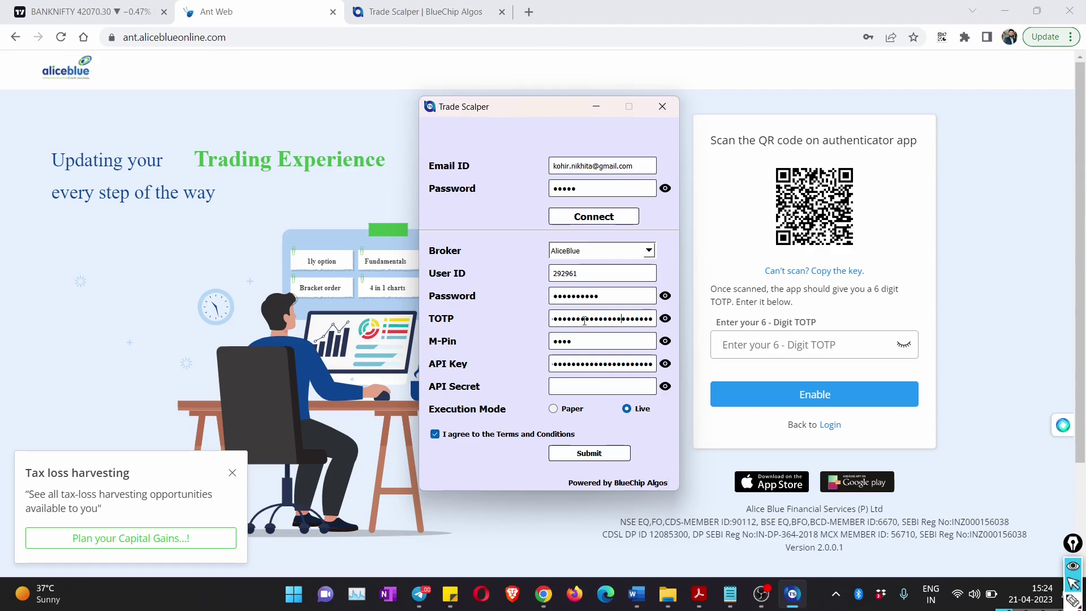
{"action": "left_click", "coordinate": [822, 253]}
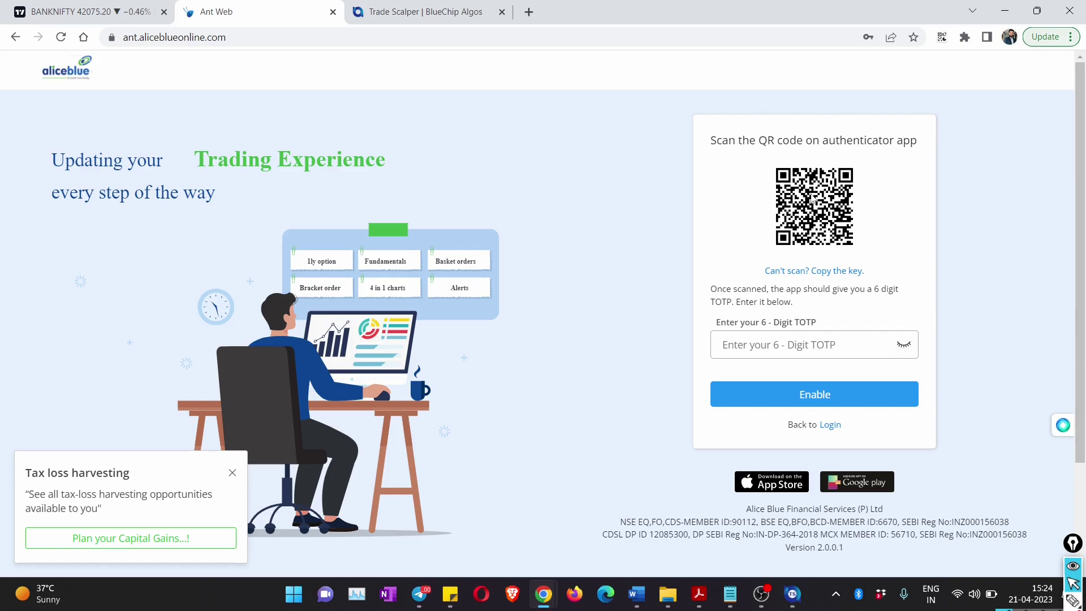
Enter the 6-digit authenticator code and enable TOTP.
{"action": "left_click", "coordinate": [797, 338]}
{"action": "left_click", "coordinate": [989, 295]}
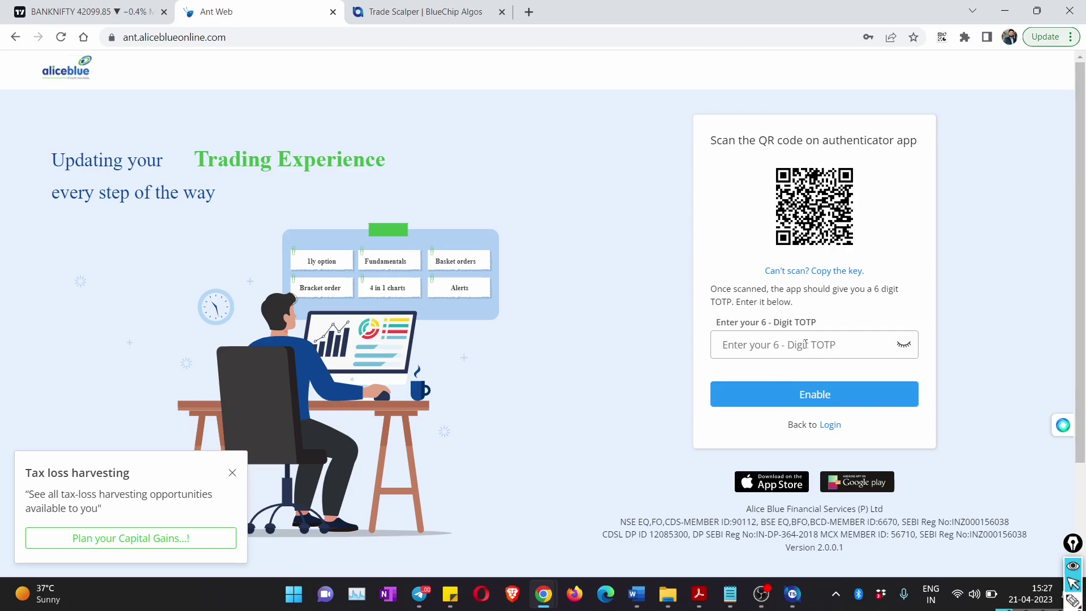
{"action": "left_click", "coordinate": [806, 343]}
{"action": "type", "text": "••"}
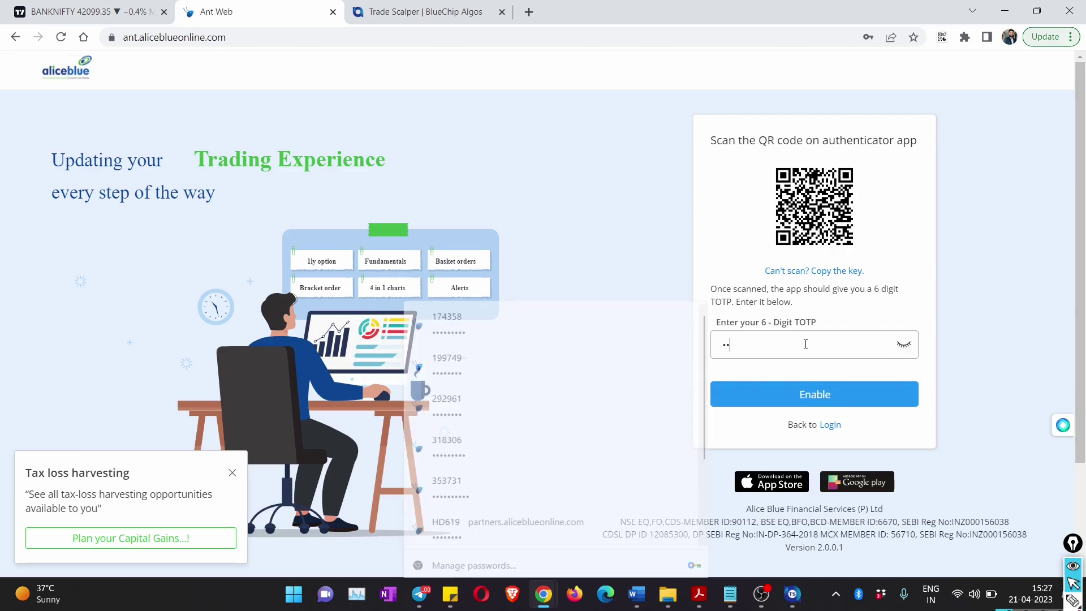
{"action": "type", "text": "••••"}
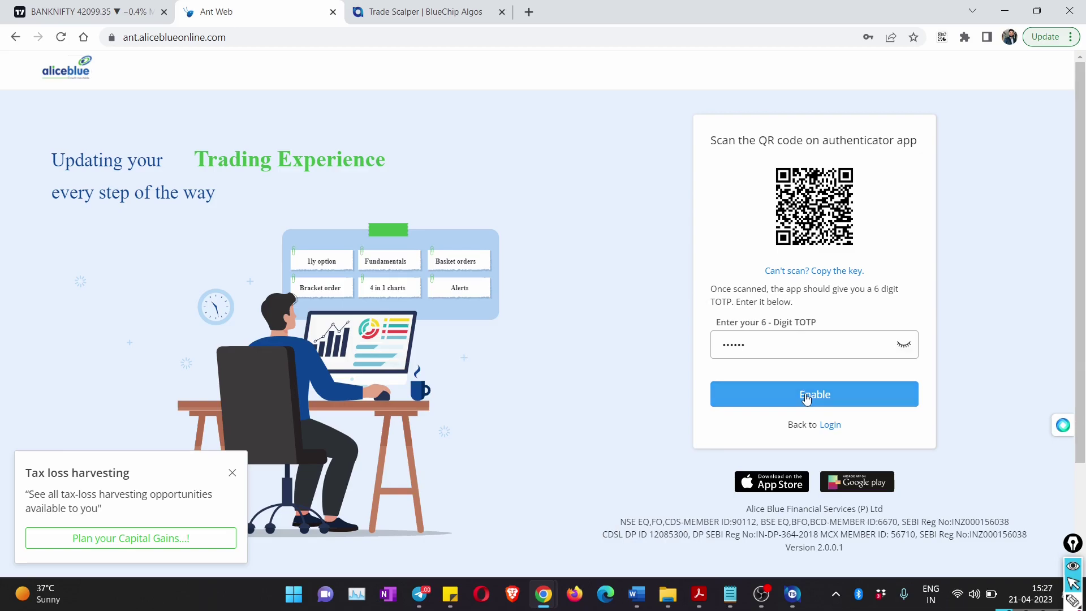
{"action": "left_click", "coordinate": [806, 399]}
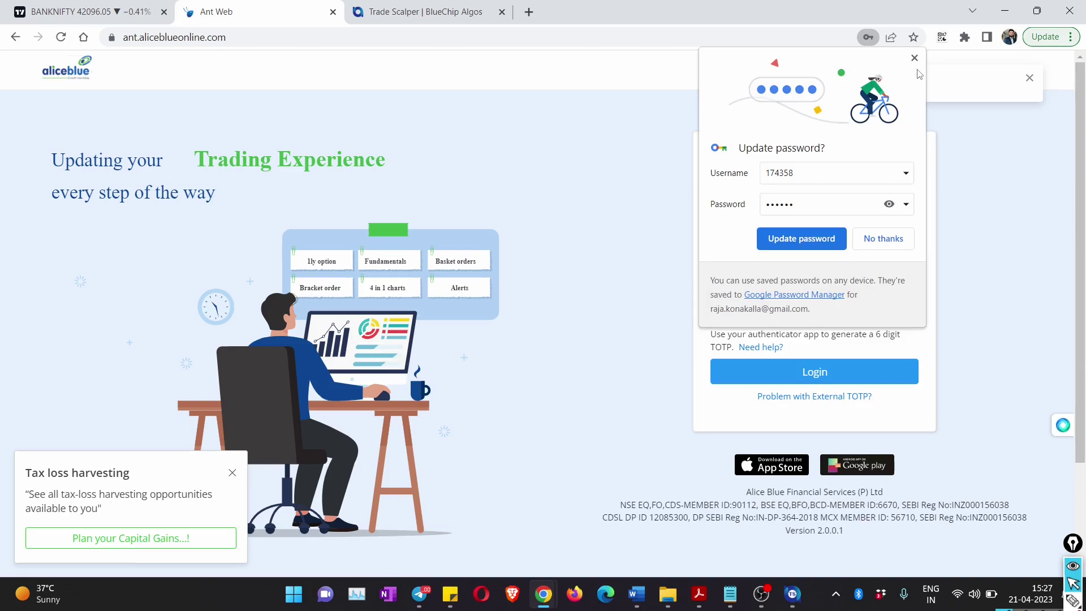
Dismiss the update-password prompt and begin entering the login TOTP.
{"action": "left_click", "coordinate": [914, 58]}
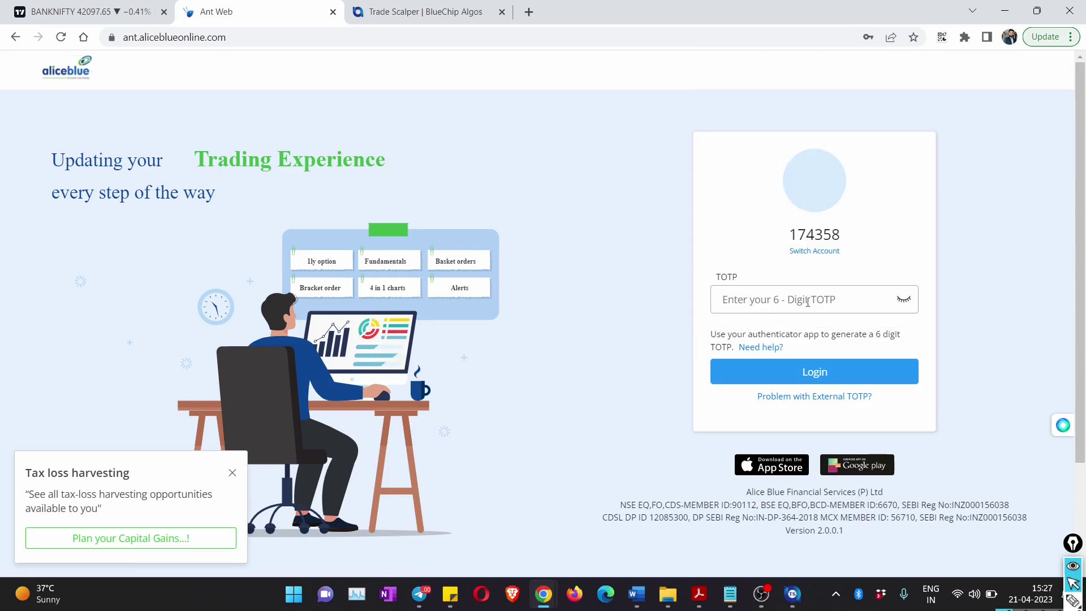
{"action": "left_click", "coordinate": [802, 295]}
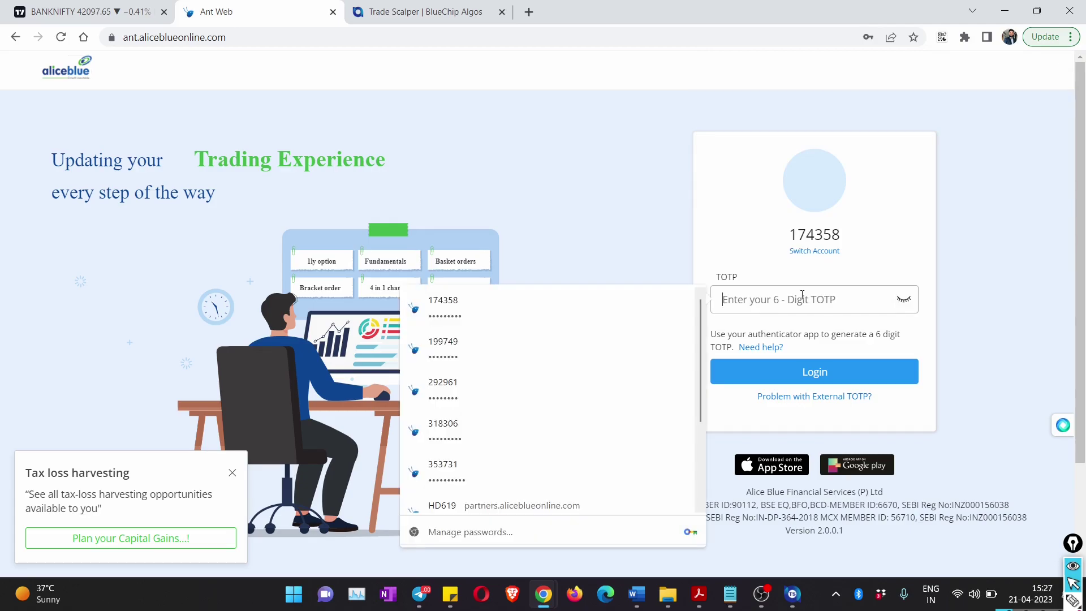
{"action": "type", "text": "•••"}
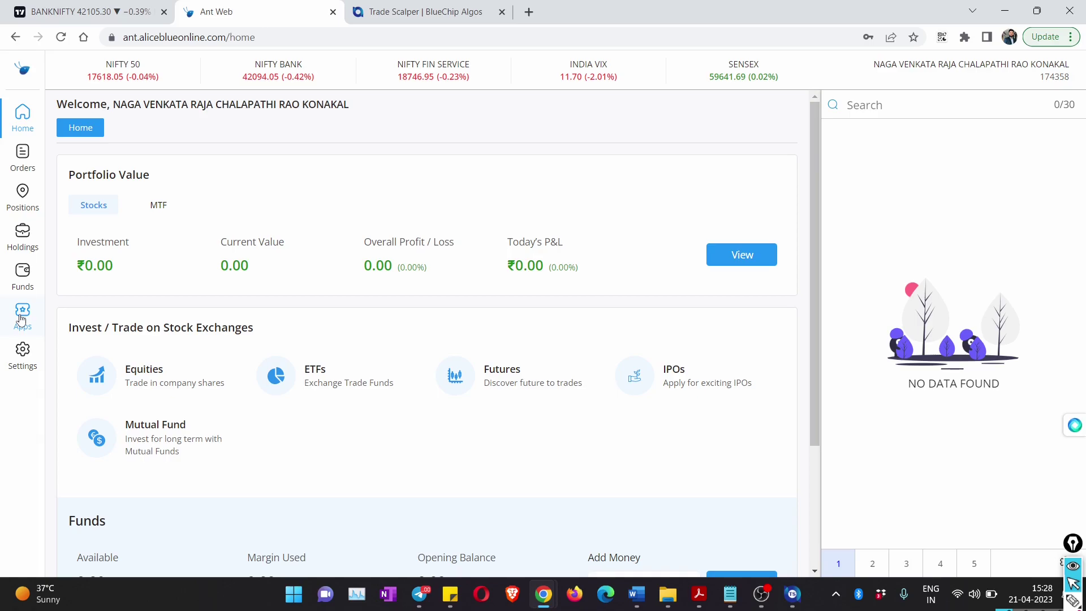
Copy the API key from Ant Web's Apps page into Trade Scalper's API Key field, then return to BlueChip Algos.
{"action": "left_click", "coordinate": [22, 320]}
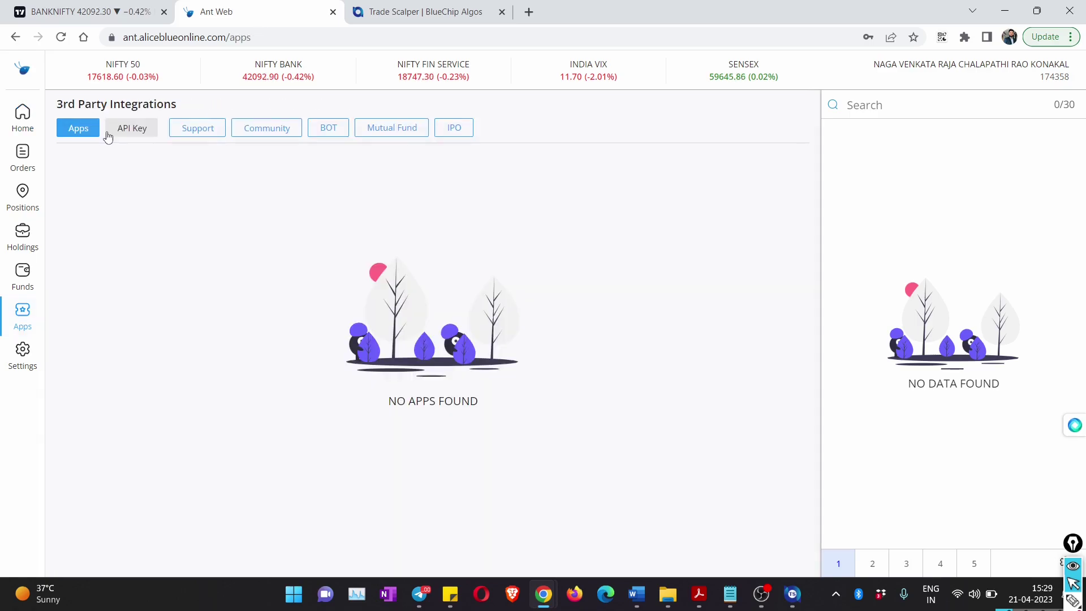
{"action": "left_click", "coordinate": [135, 131]}
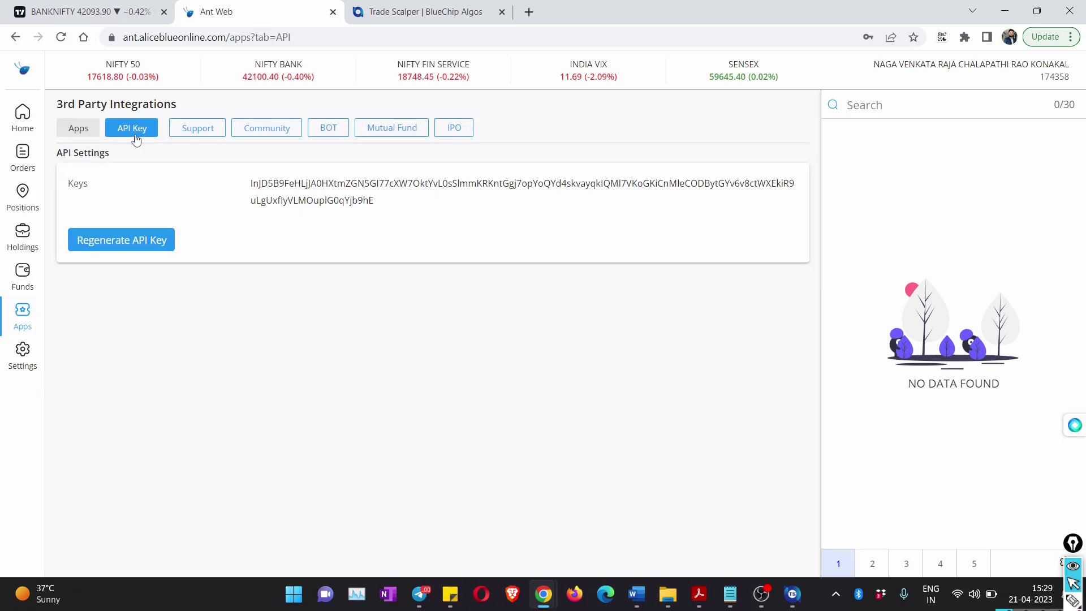
{"action": "left_click_drag", "start_coordinate": [250, 184], "coordinate": [436, 267]}
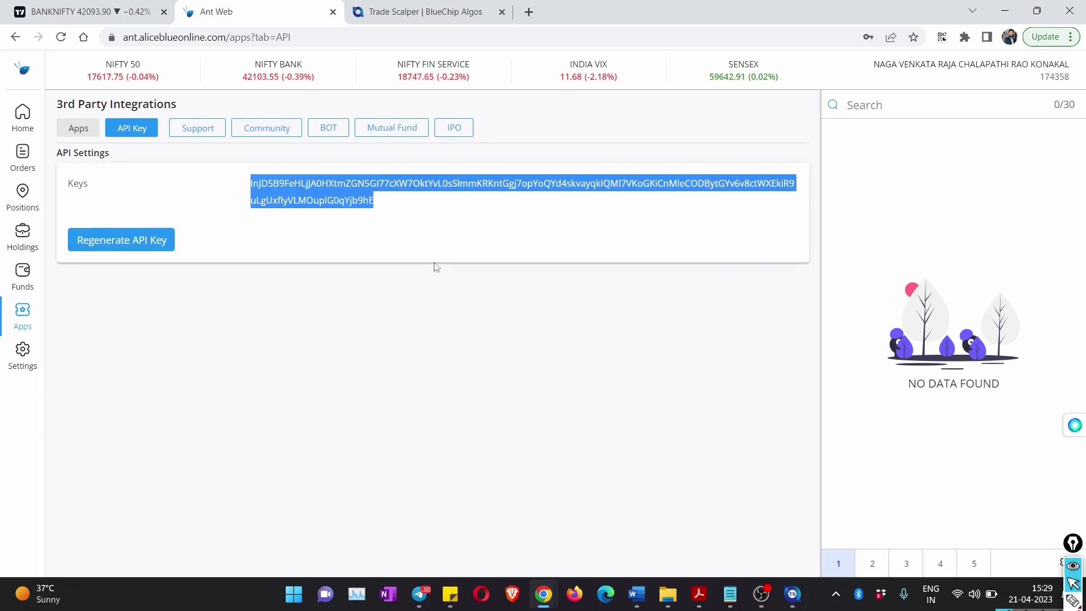
{"action": "key", "text": "alt+Tab"}
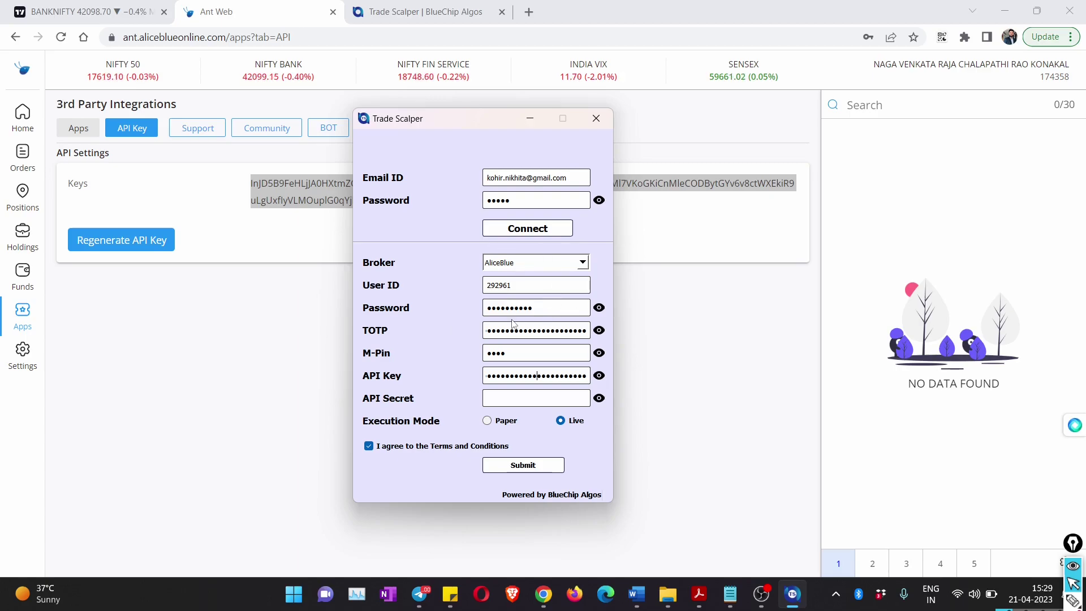
{"action": "left_click", "coordinate": [424, 11]}
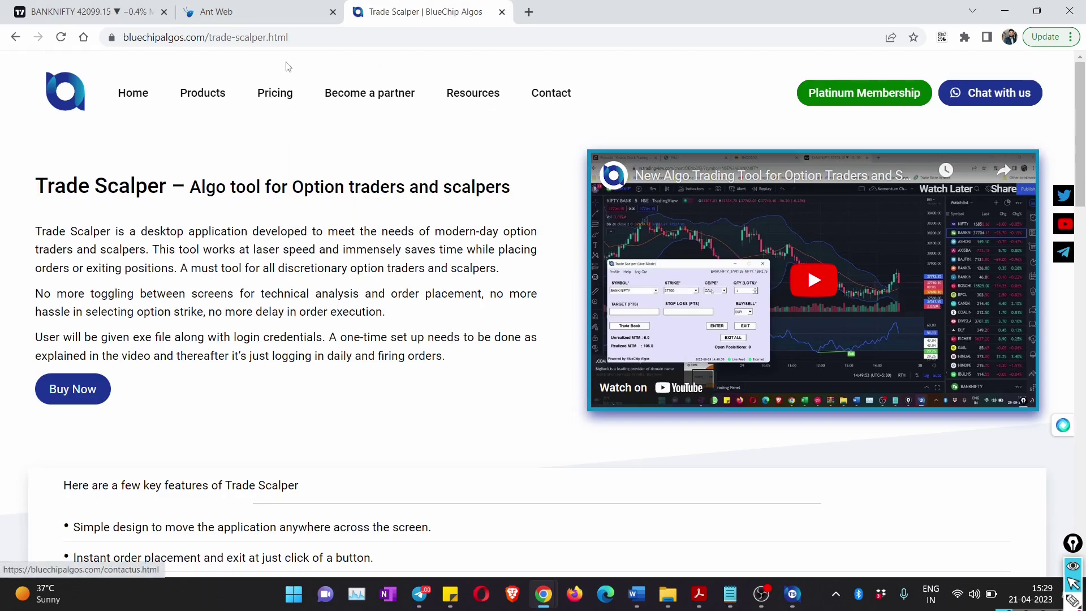
Go to BlueChip Algos' Contact Us page from the top navigation bar.
{"action": "left_click", "coordinate": [535, 95]}
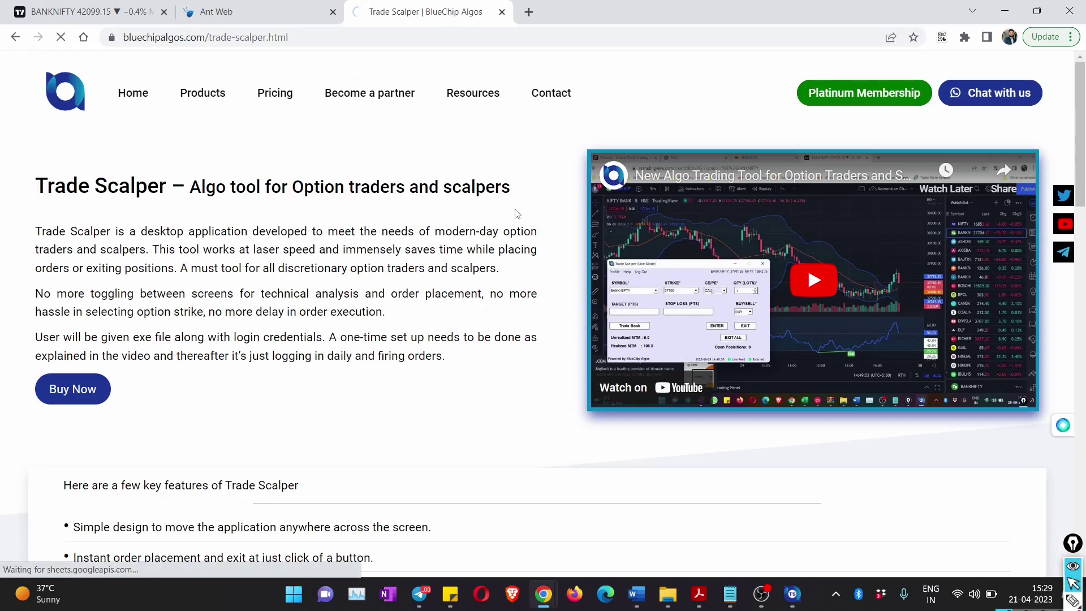